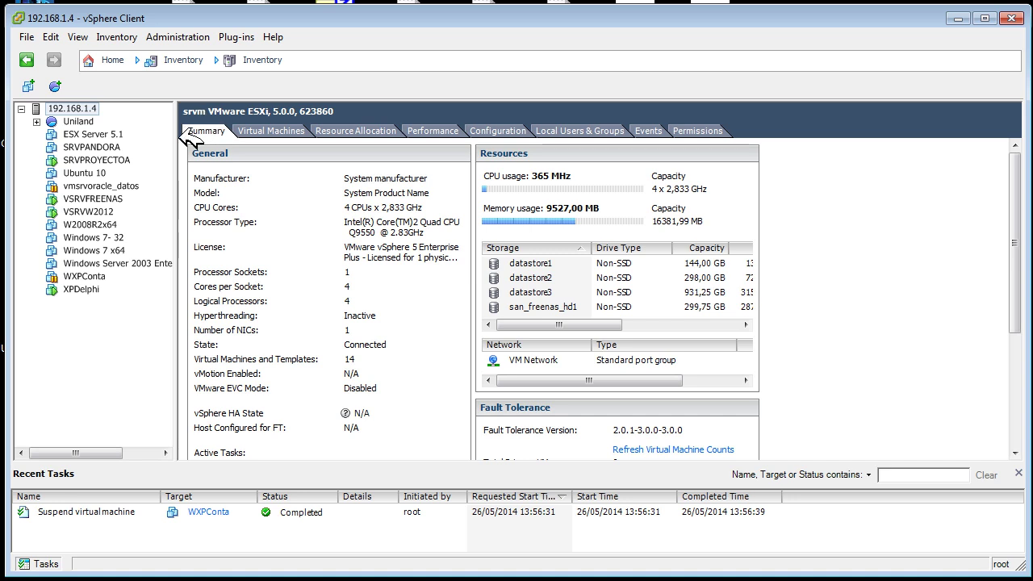
- Browse the contents of datastore3 on host 192.168.1.4, and close the datastore browser
click(45, 108)
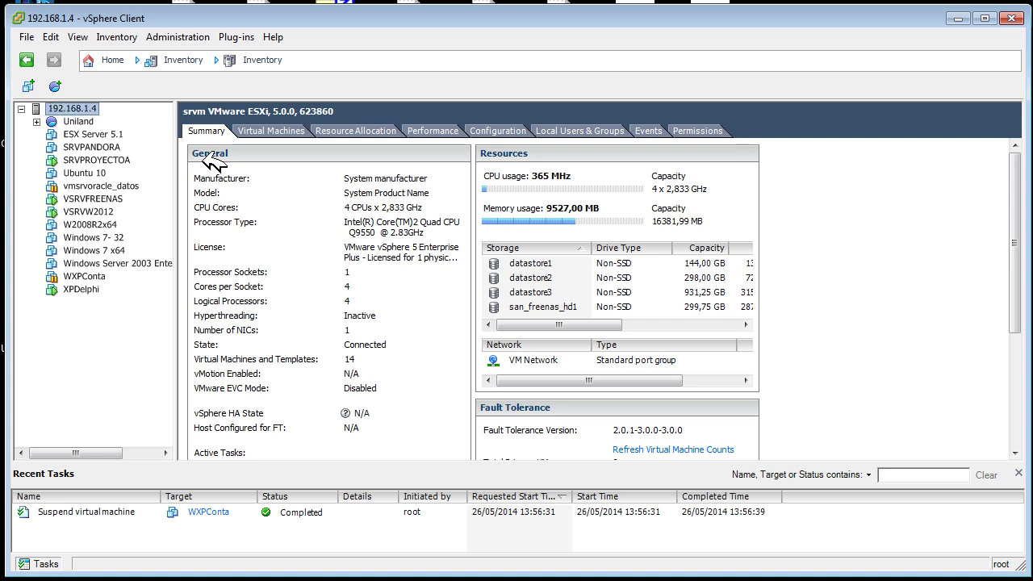
click(551, 291)
right_click(550, 292)
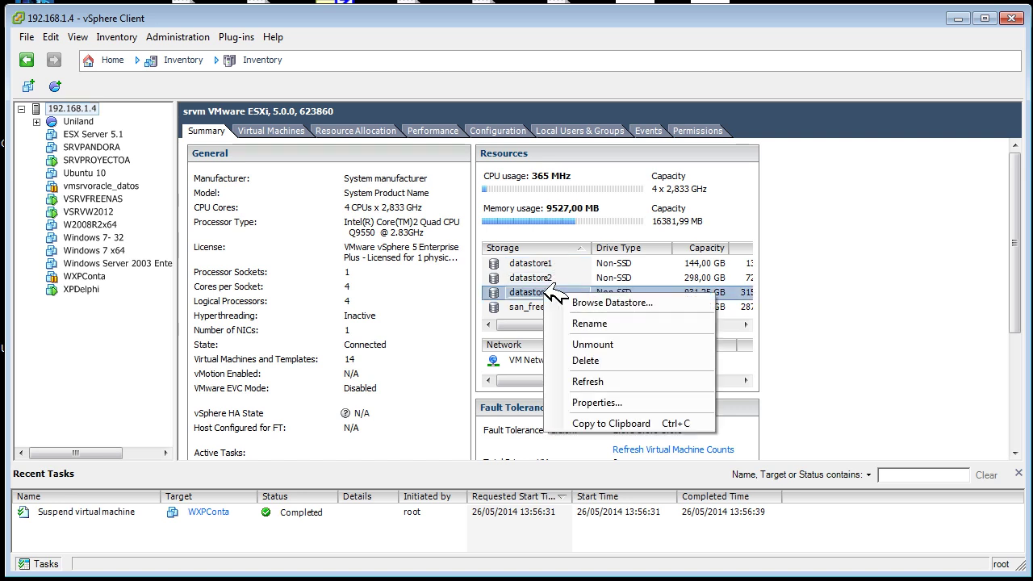
click(589, 305)
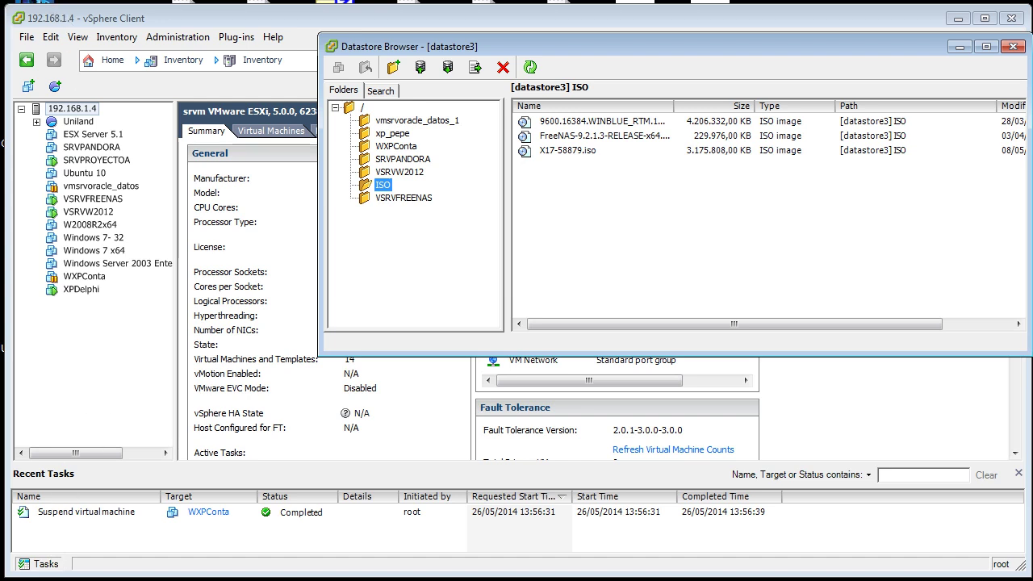
click(21, 580)
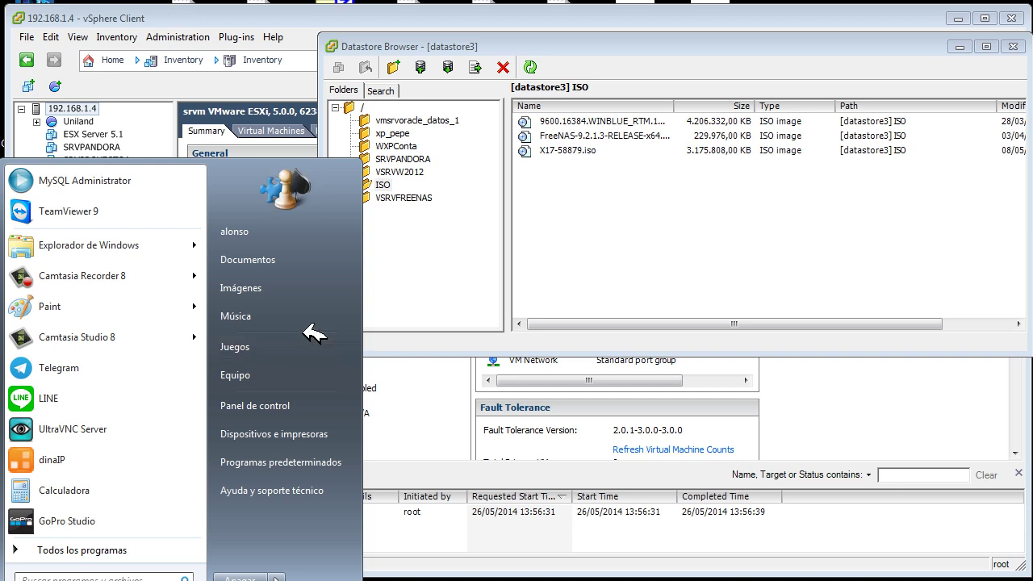
click(445, 277)
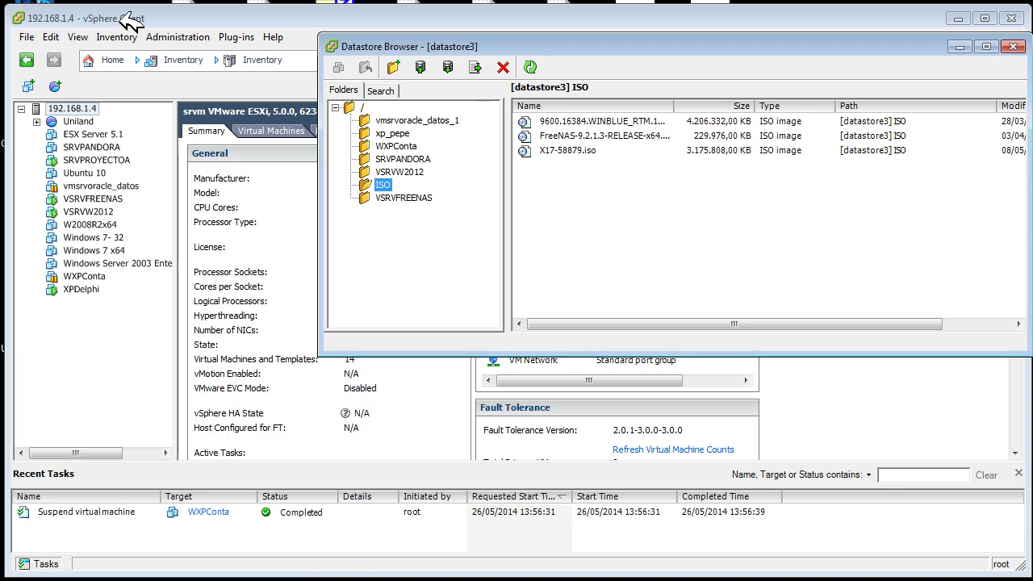
click(1013, 46)
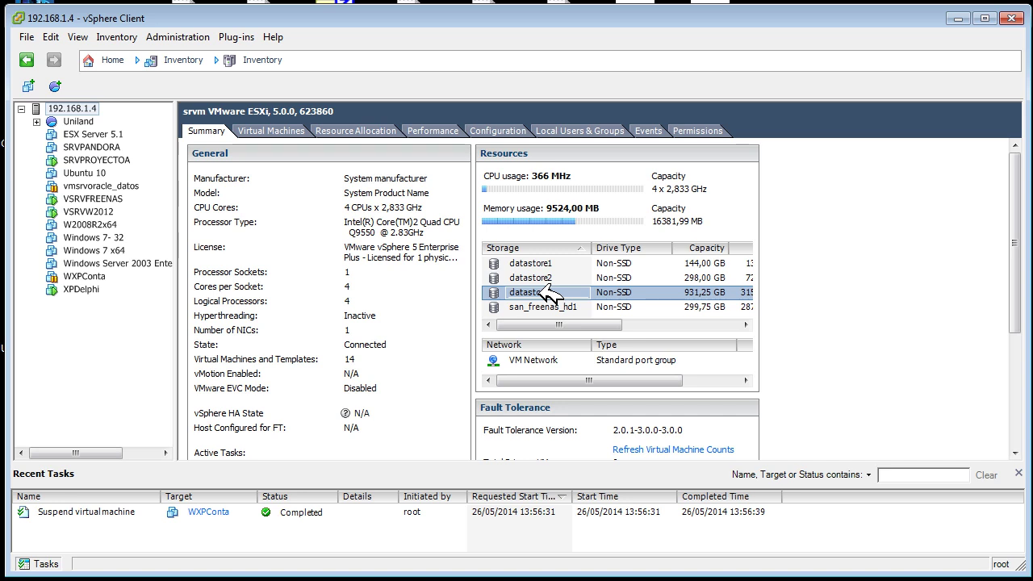
- Browse datastore3 again, display its ISO folder and widen the Name column of the file list
right_click(542, 292)
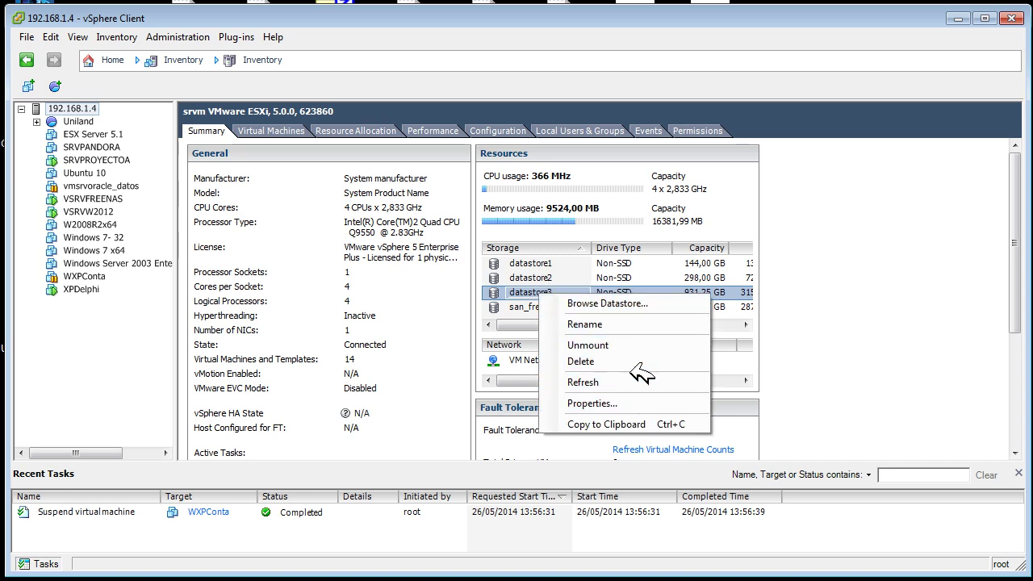
click(630, 304)
click(382, 185)
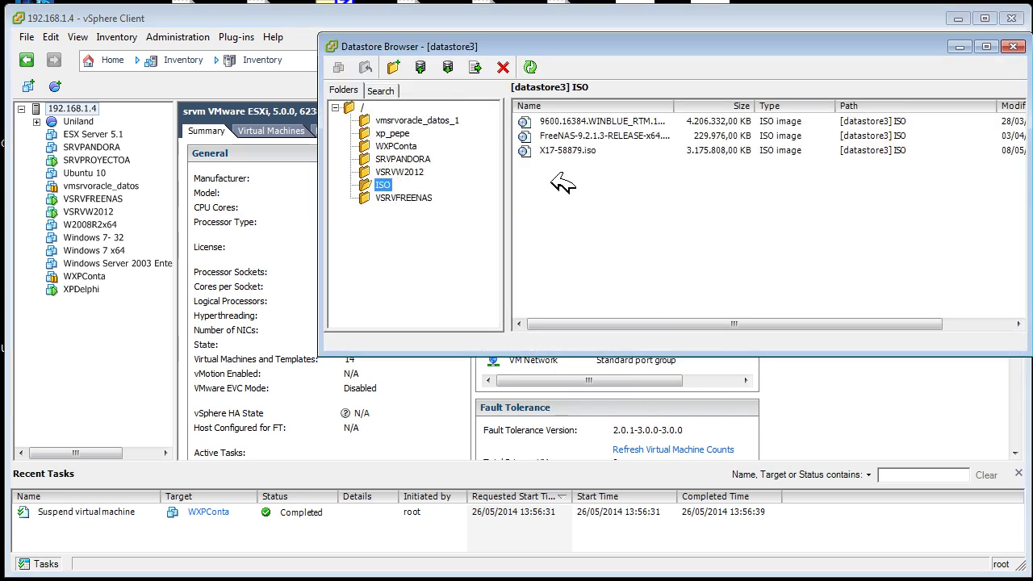
drag(676, 109, 743, 108)
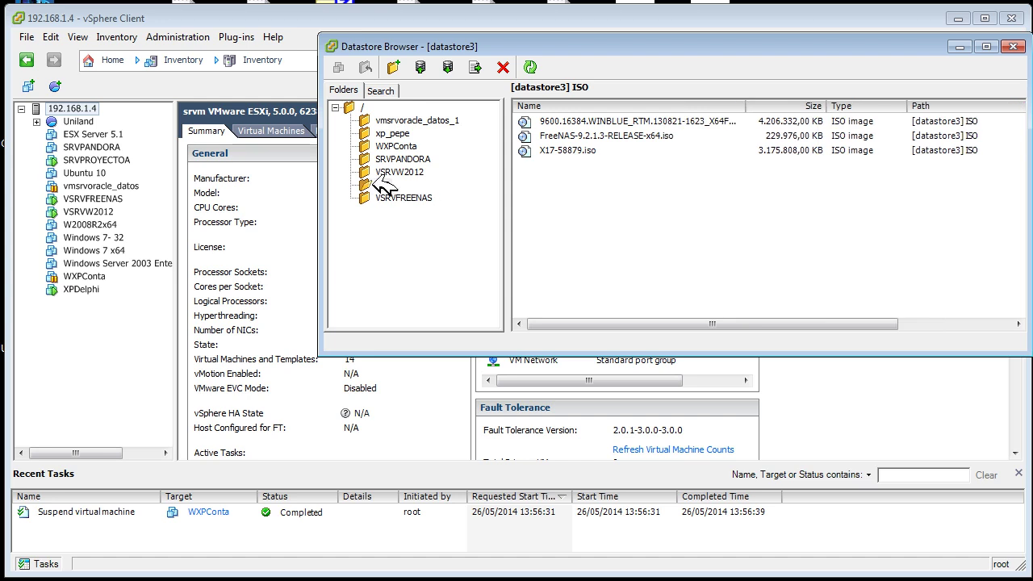
click(430, 71)
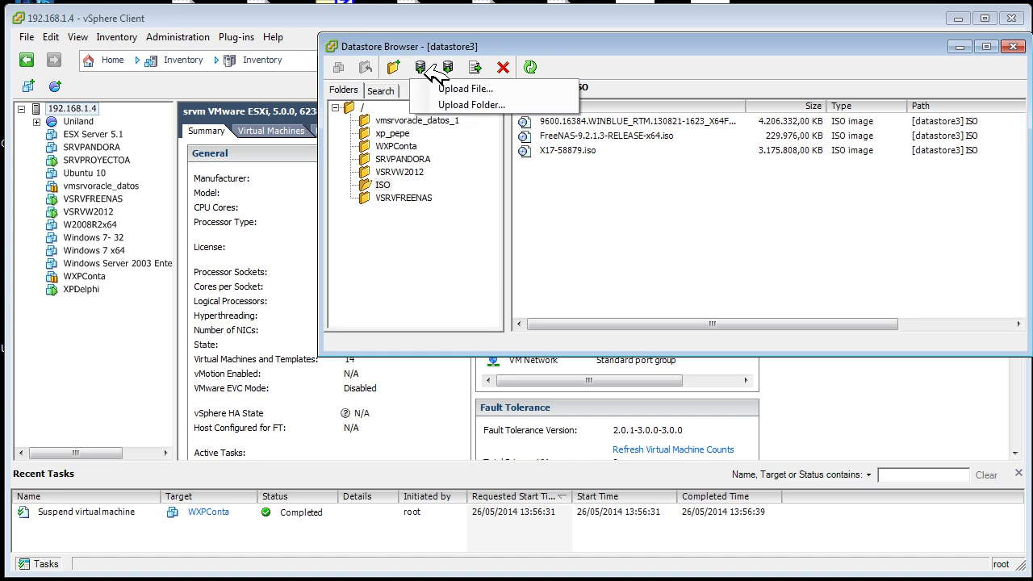
click(450, 91)
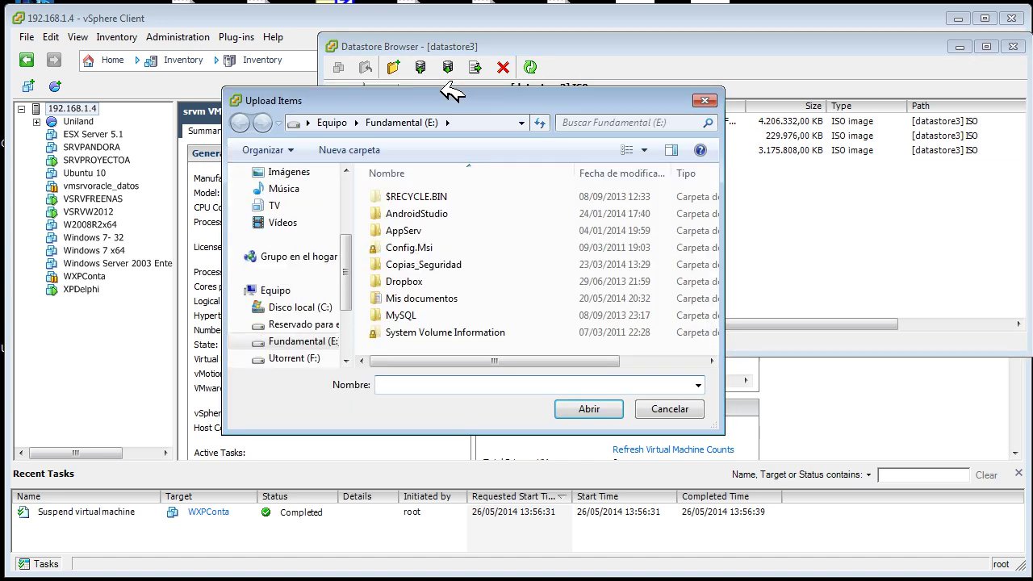
click(691, 406)
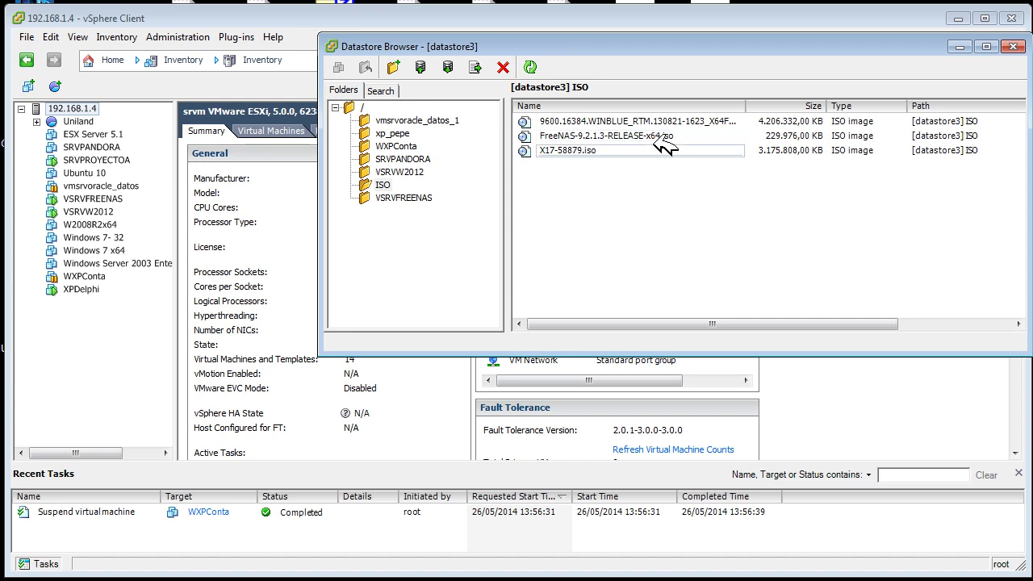
- Widen the Name column to read the Windows Server evaluation ISO's full file name, and close the datastore browser
drag(755, 105, 853, 106)
click(744, 119)
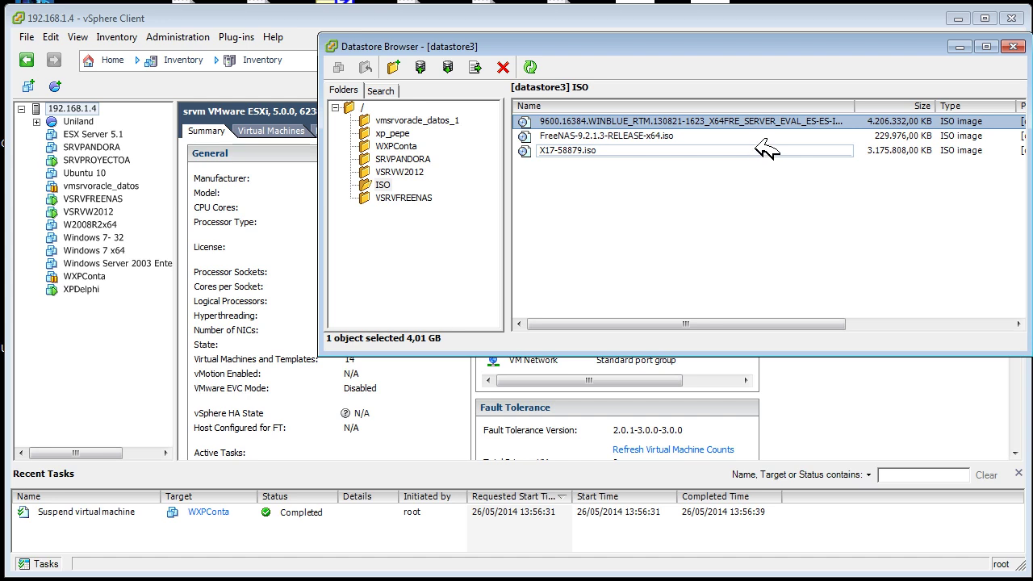
click(1014, 47)
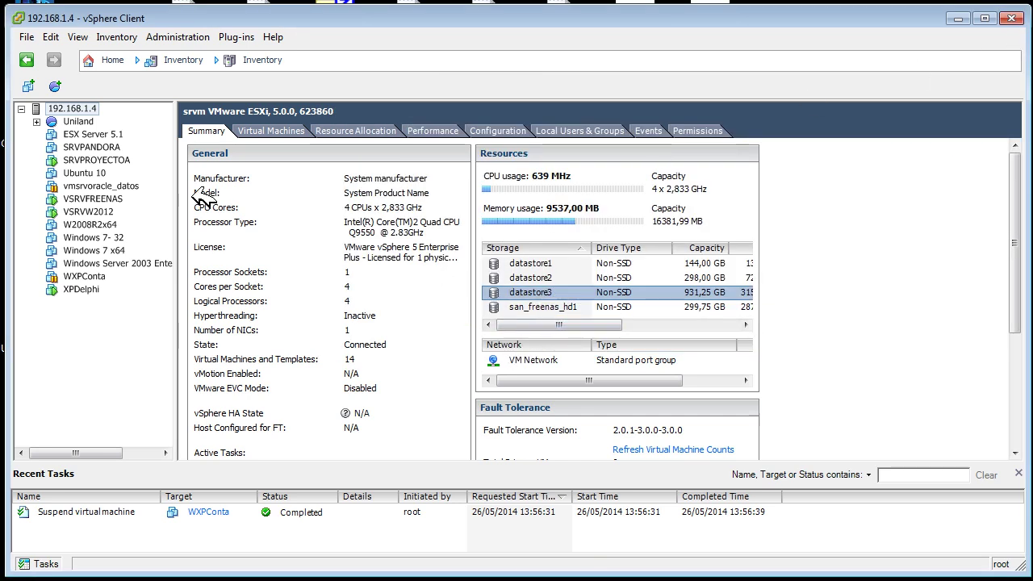
- Start creating a new virtual machine on host 192.168.1.4 with the Custom configuration
right_click(79, 108)
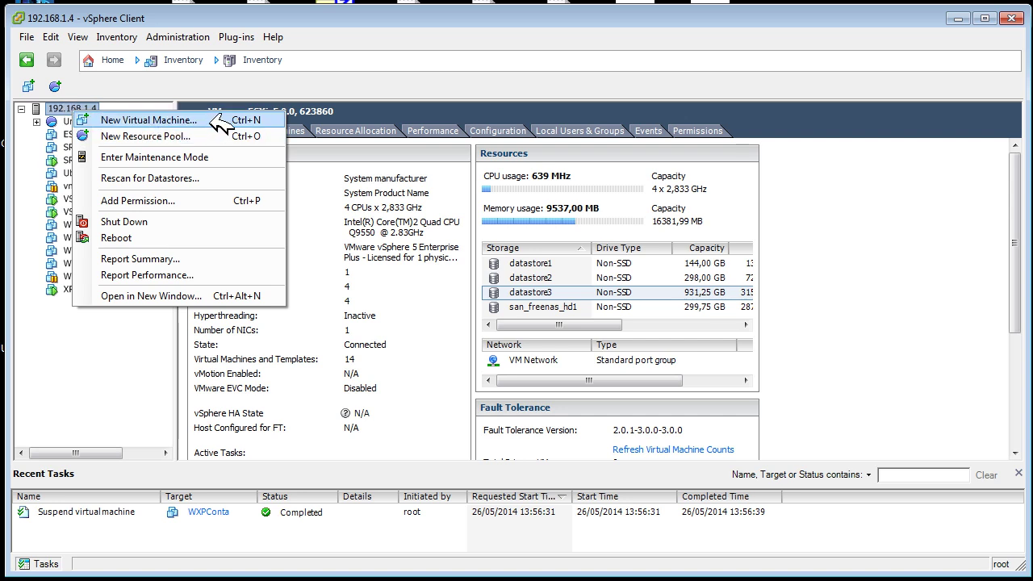
click(213, 120)
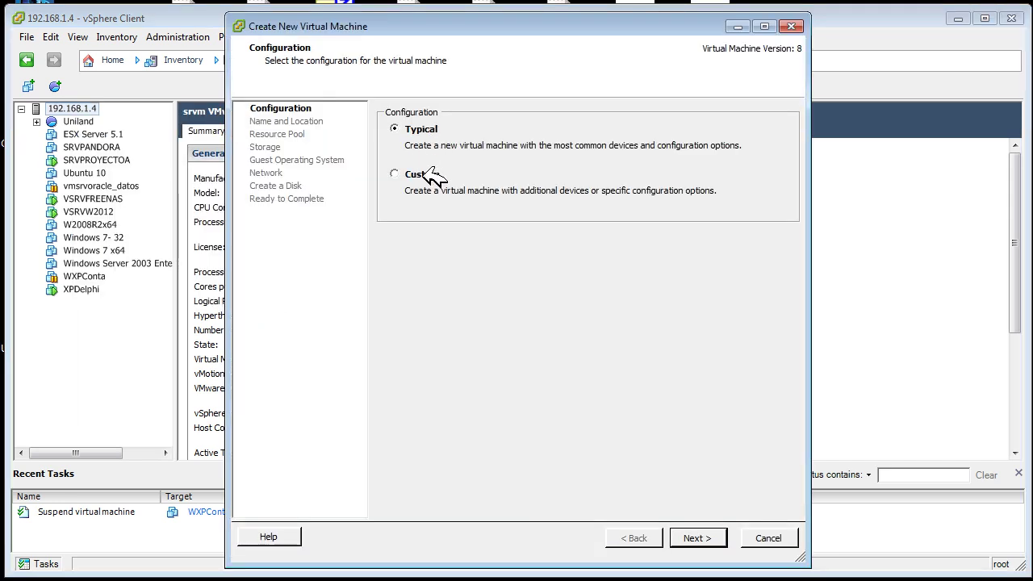
drag(430, 20, 382, 22)
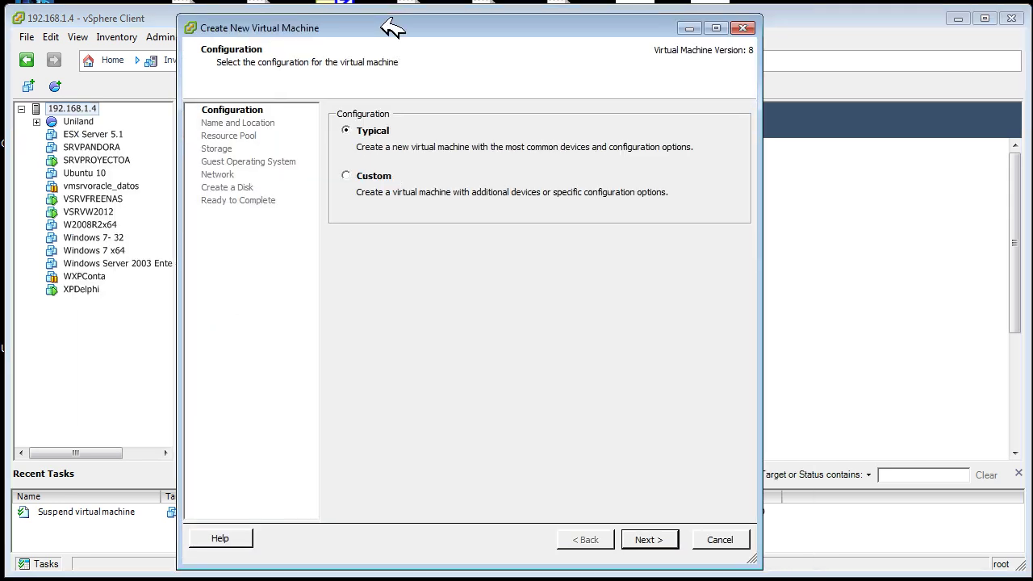
click(379, 173)
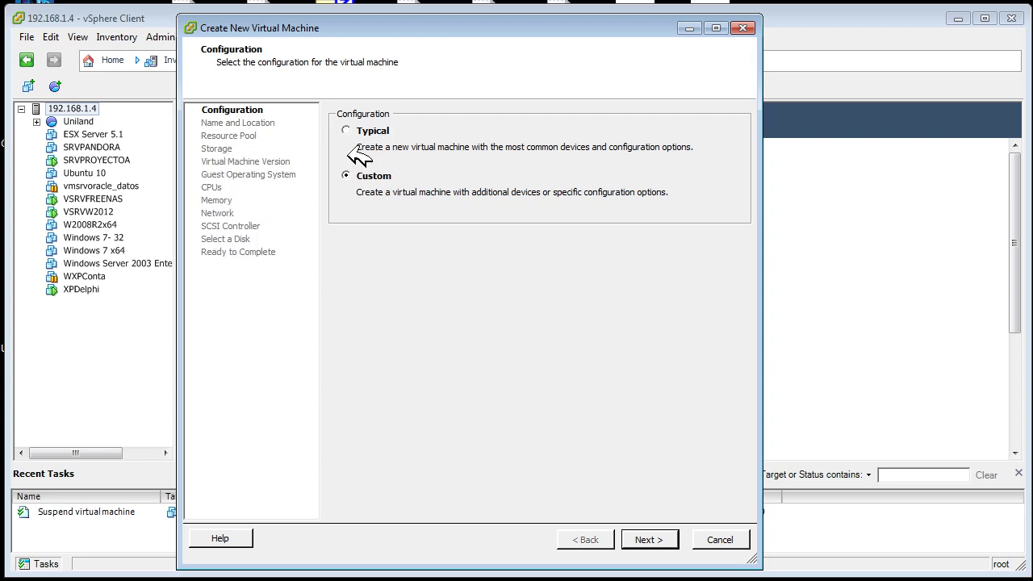
click(373, 131)
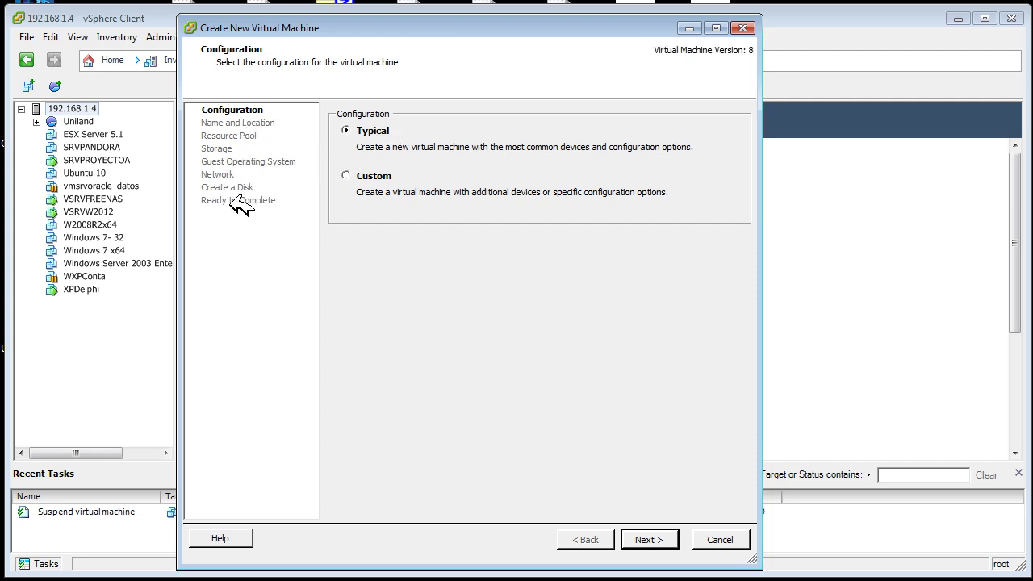
click(371, 175)
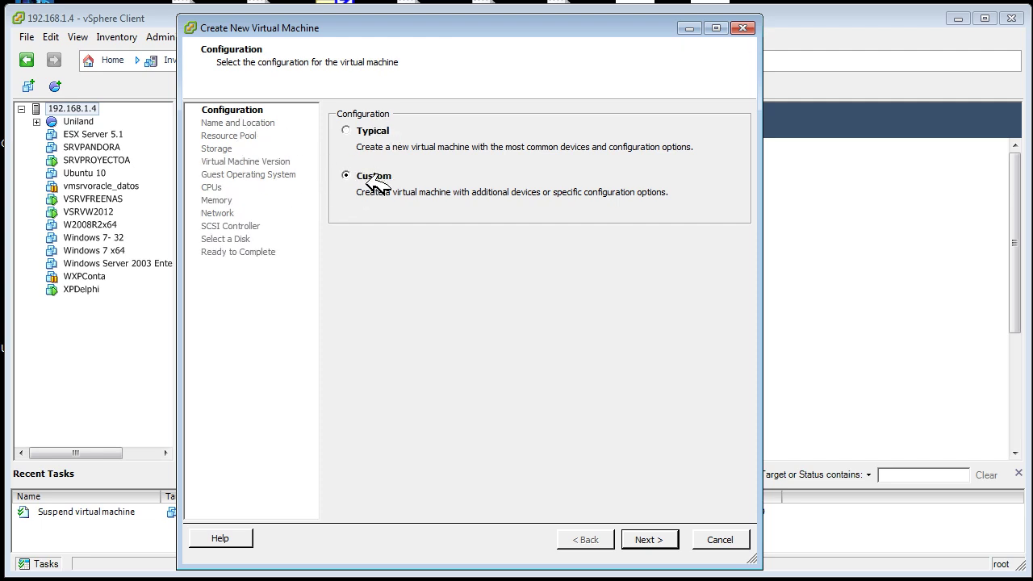
click(660, 539)
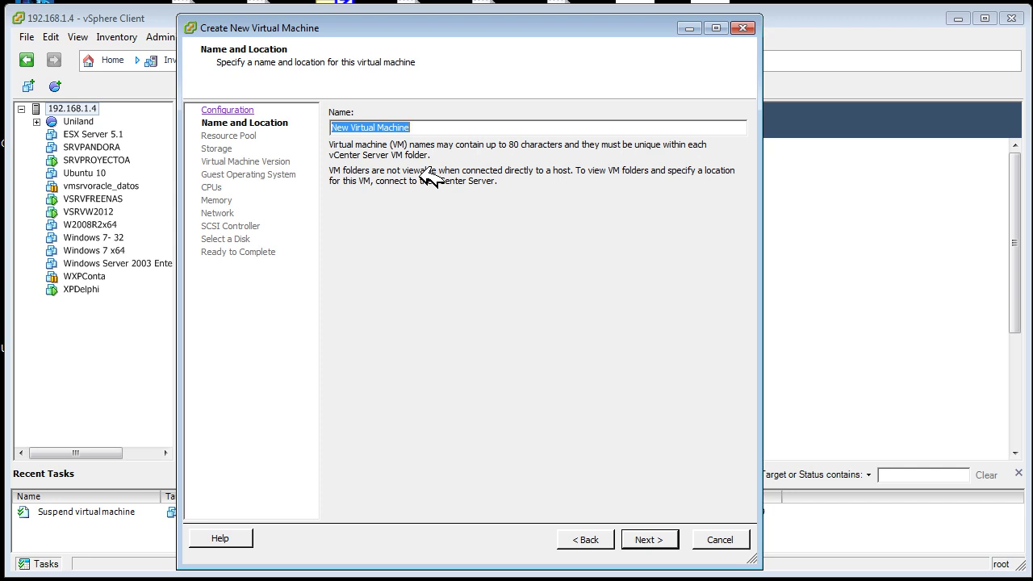
- Accept the virtual machine's name and assign it to the 192.168.1.4 host as its resource pool
click(650, 538)
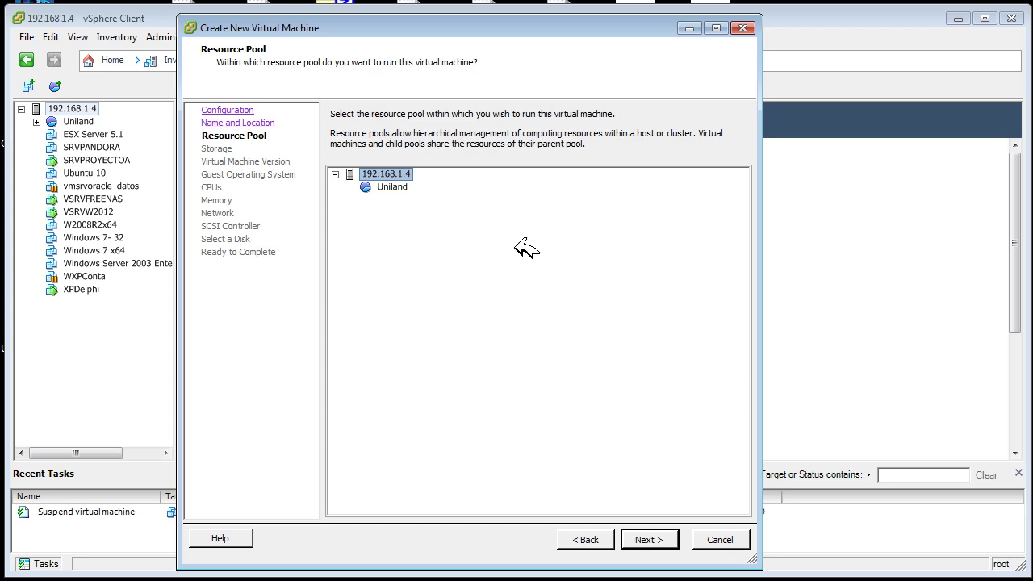
drag(379, 26, 378, 16)
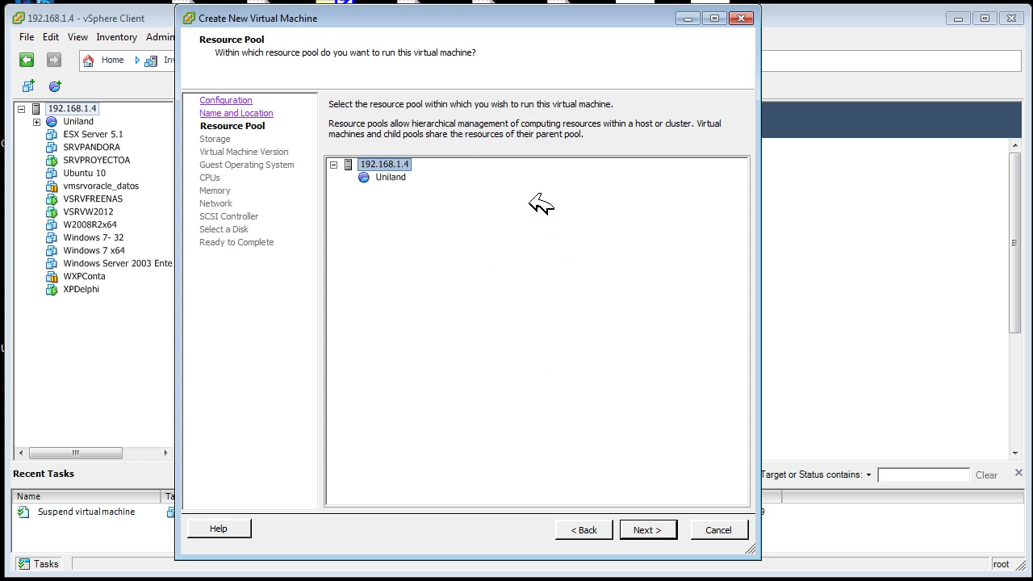
click(657, 530)
- Compare the available datastores and choose datastore3 as destination storage for the virtual machine files
drag(424, 121, 443, 123)
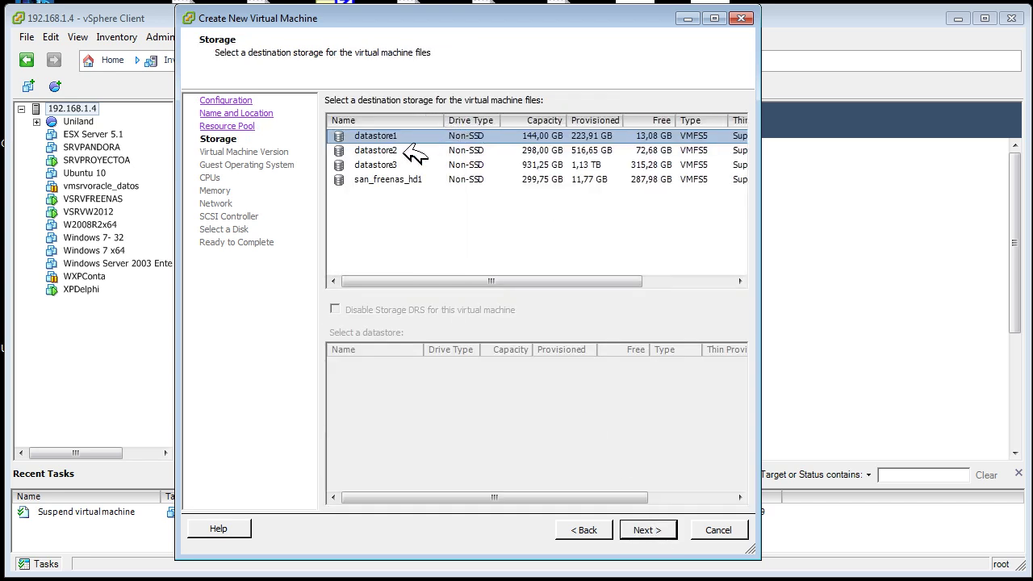
click(371, 179)
click(396, 166)
click(393, 152)
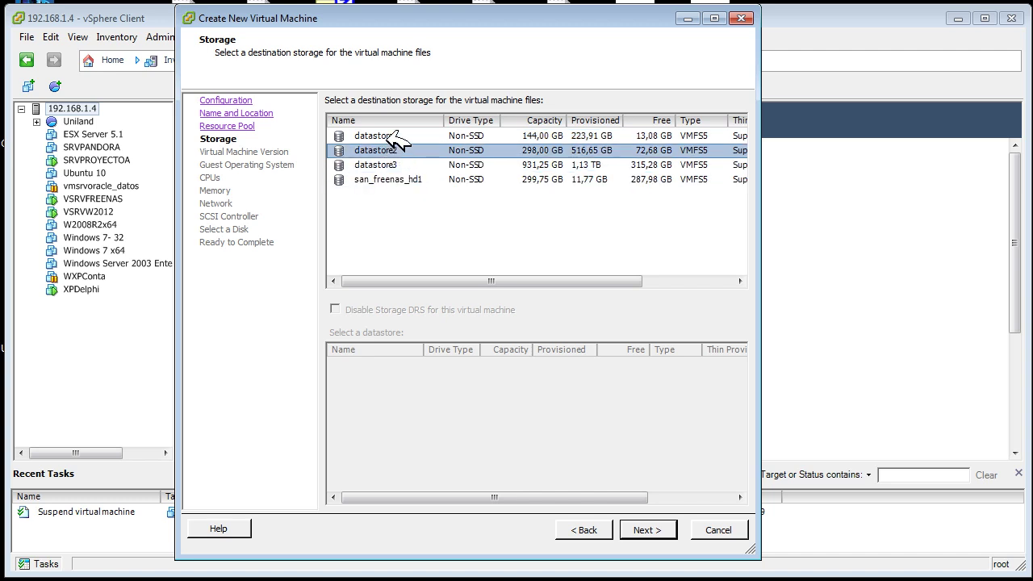
click(394, 137)
click(397, 153)
click(396, 166)
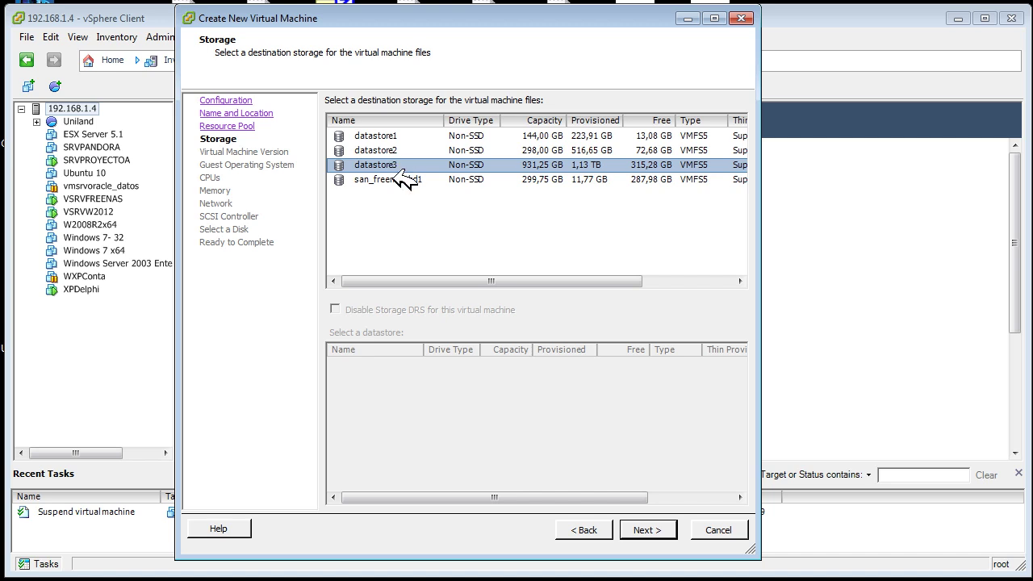
click(398, 149)
click(398, 134)
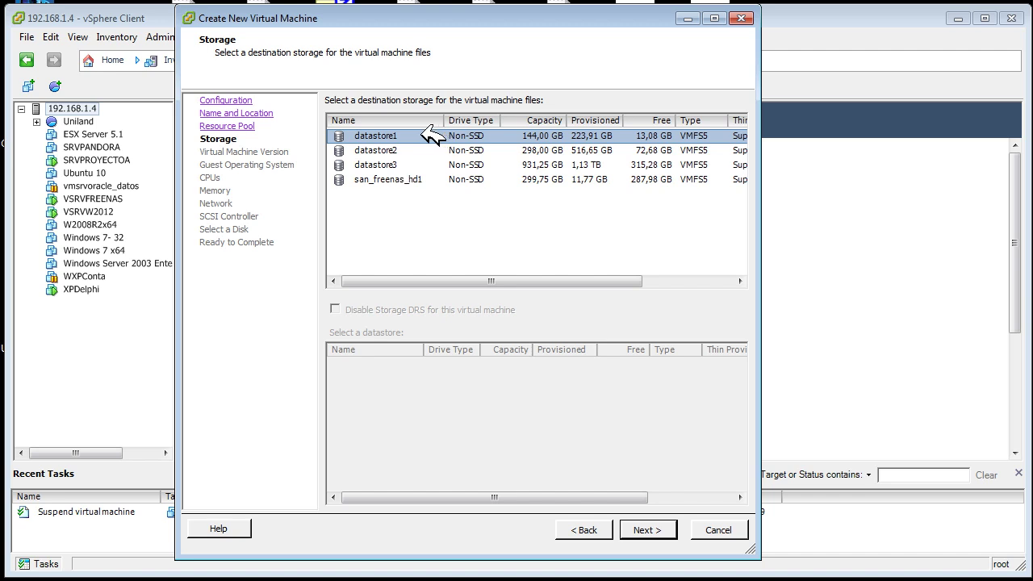
click(424, 165)
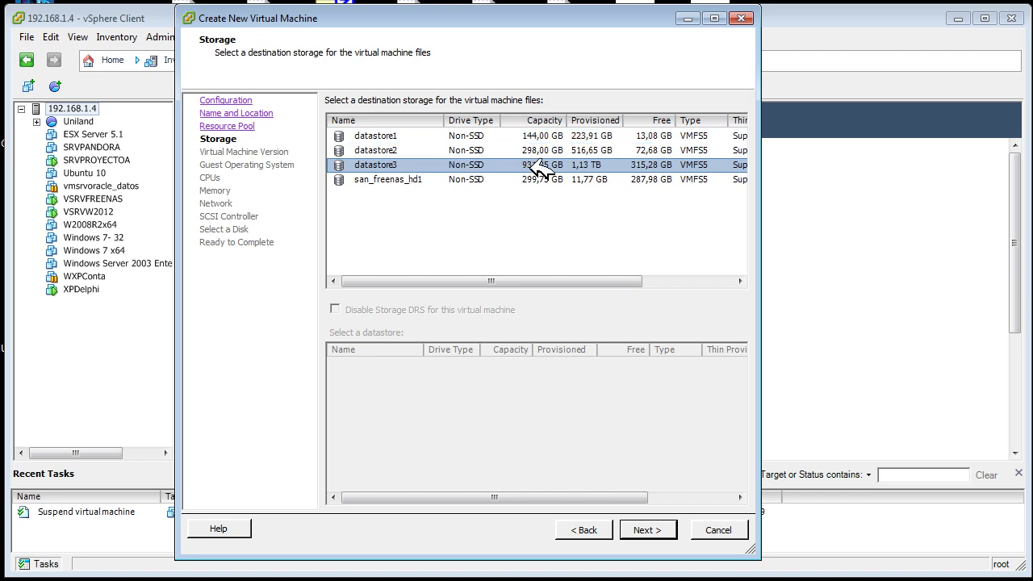
click(666, 530)
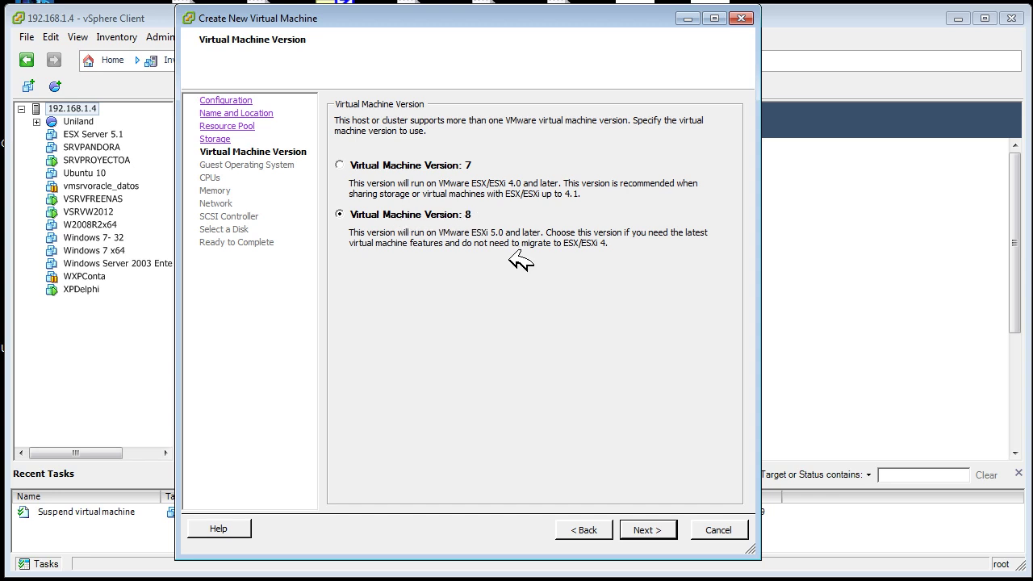
- Keep virtual machine version 8 and set the guest operating system to Windows, Microsoft Windows Server 2008 R2 (64-bit)
click(680, 530)
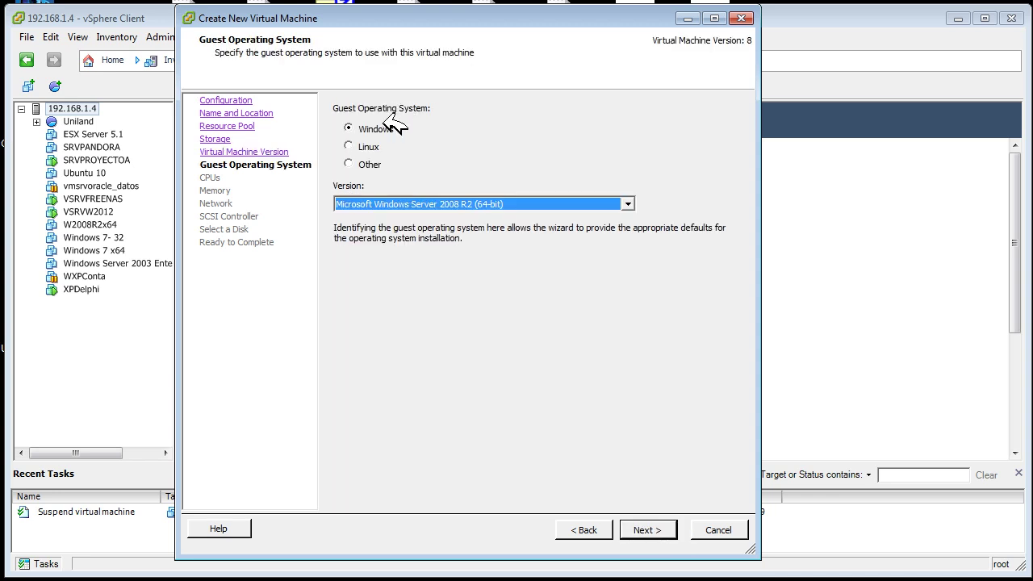
click(381, 122)
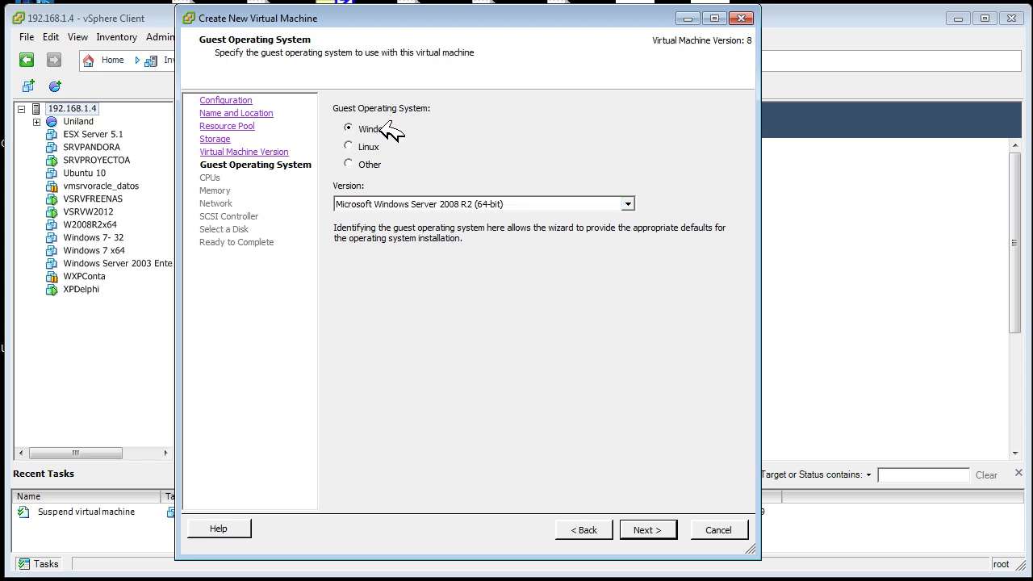
click(488, 204)
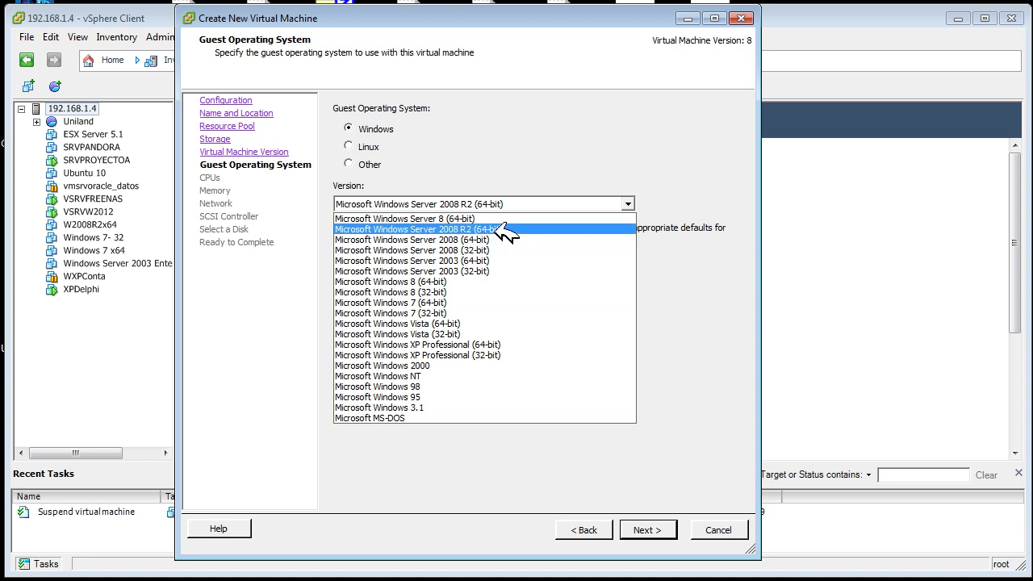
click(488, 228)
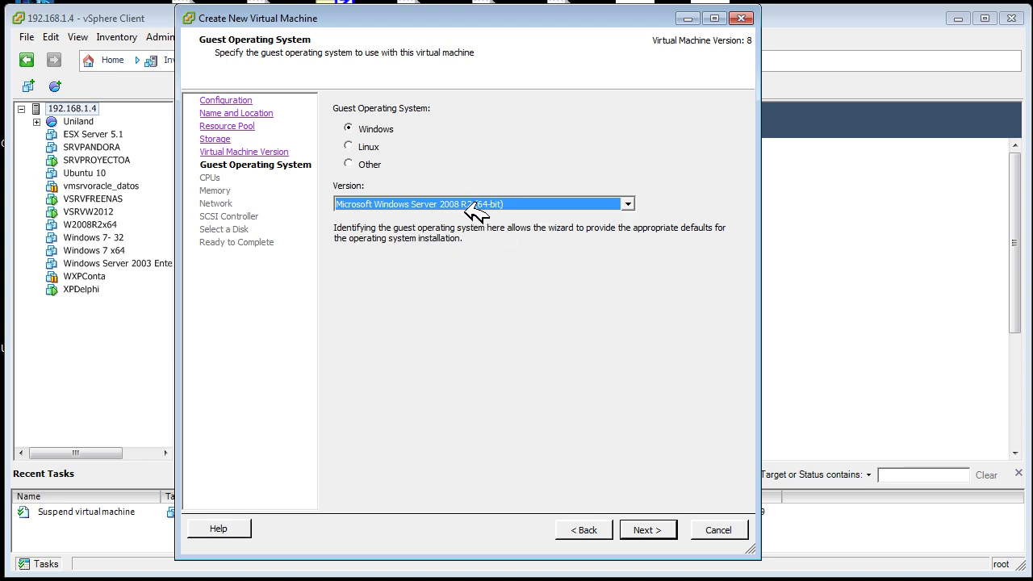
click(646, 530)
- Set the virtual machine's number of virtual sockets to 2
click(547, 114)
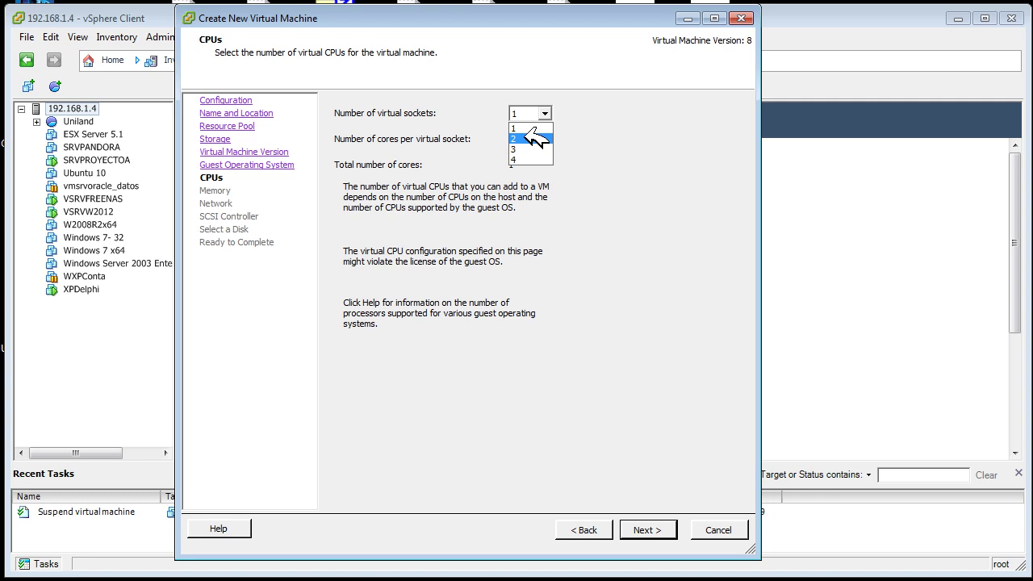
click(533, 139)
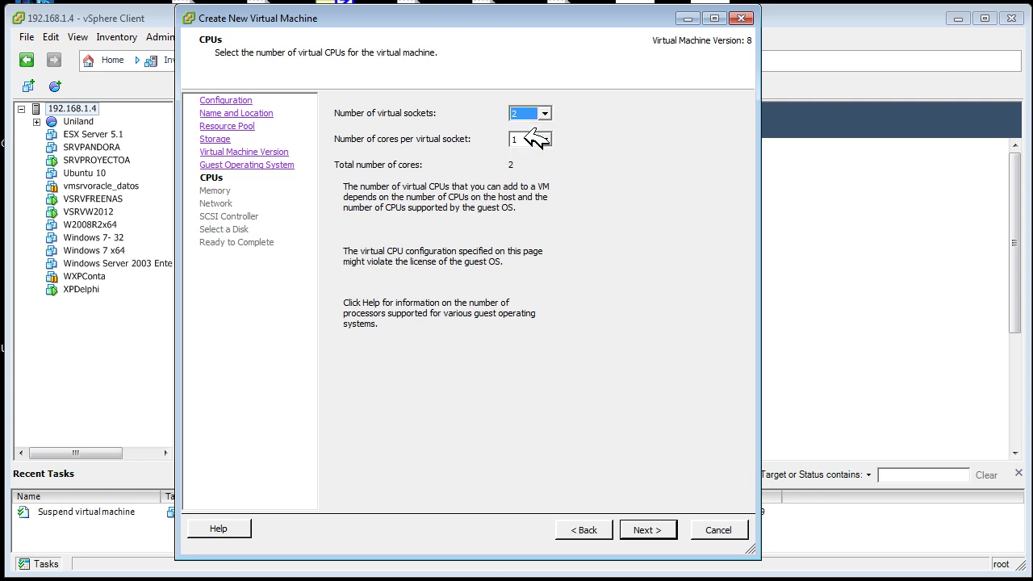
- Set the number of cores per virtual socket to 2 and the virtual machine's memory size to 5 GB
click(534, 139)
click(535, 162)
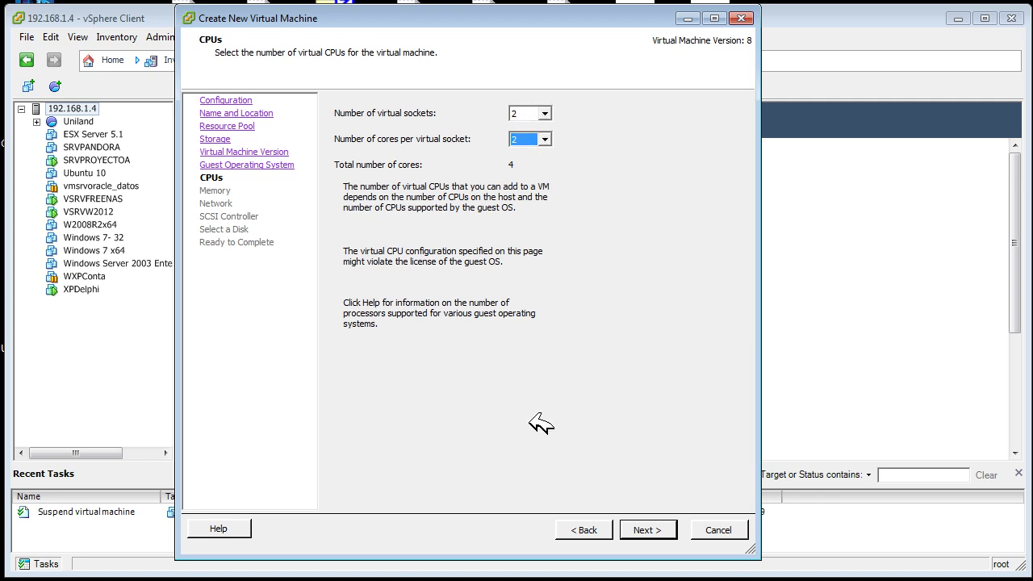
click(648, 530)
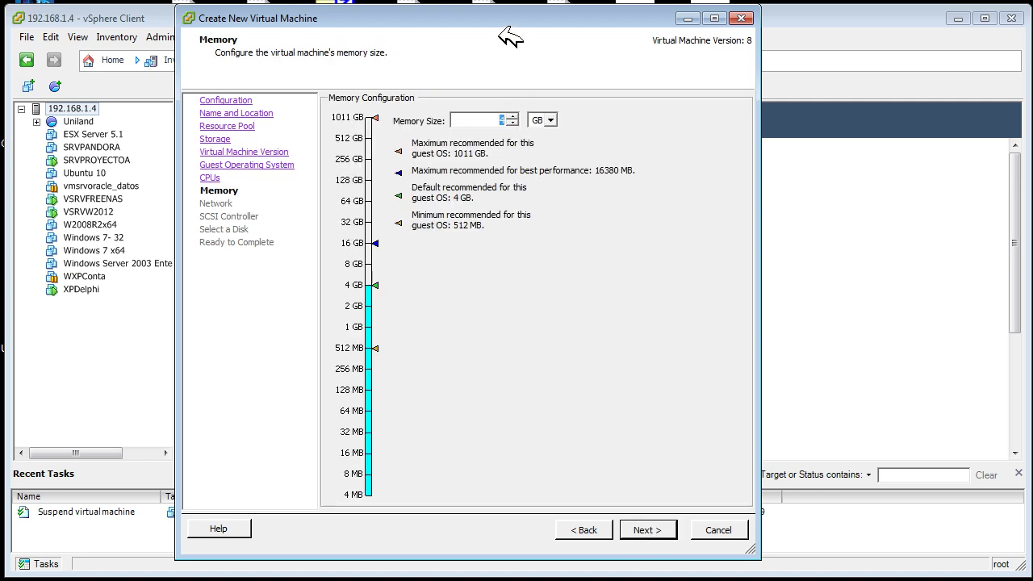
drag(509, 24, 530, 26)
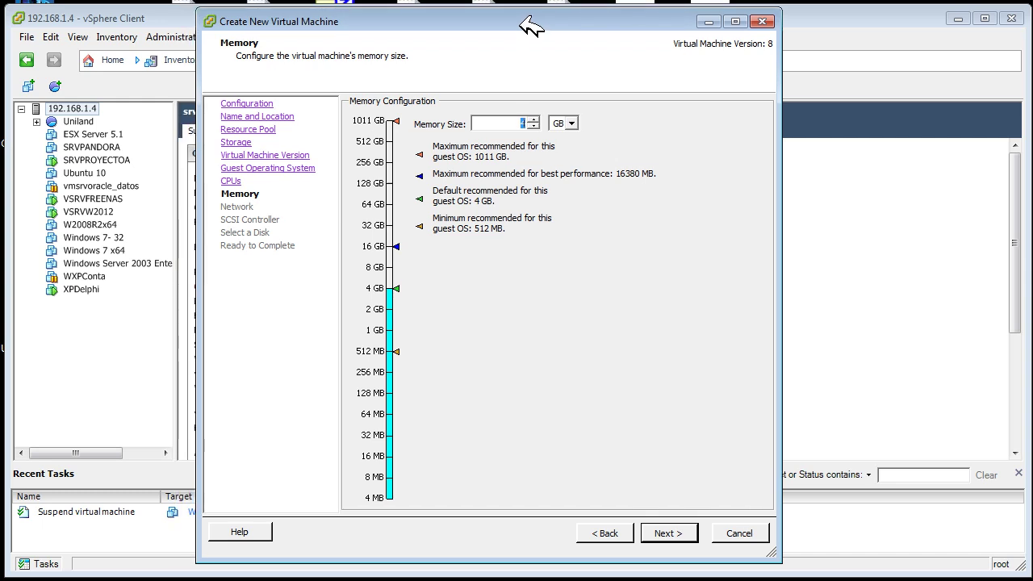
click(668, 533)
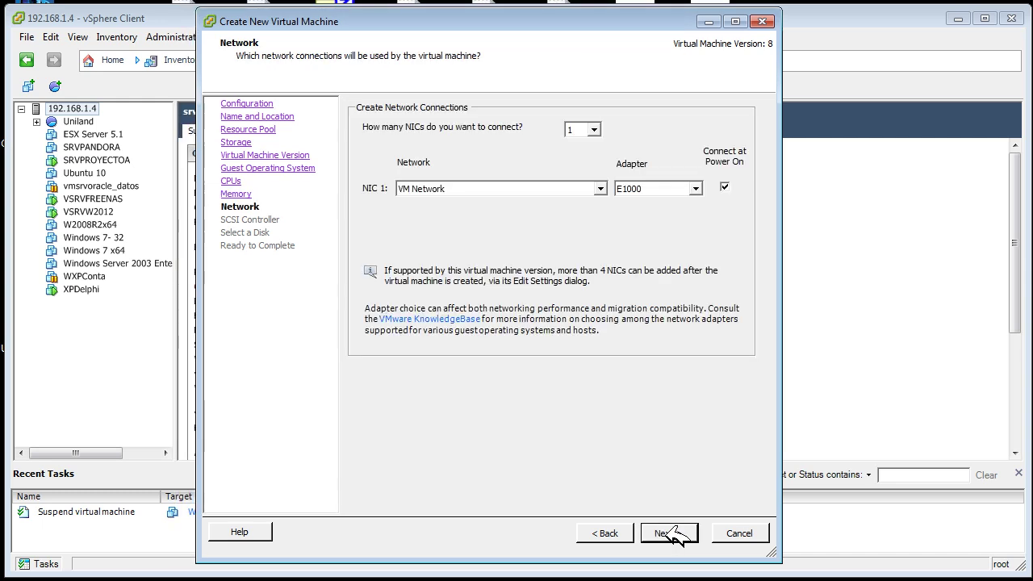
- Keep one NIC on VM Network with the E1000 adapter, and accept LSI Logic SAS as the SCSI controller
click(600, 188)
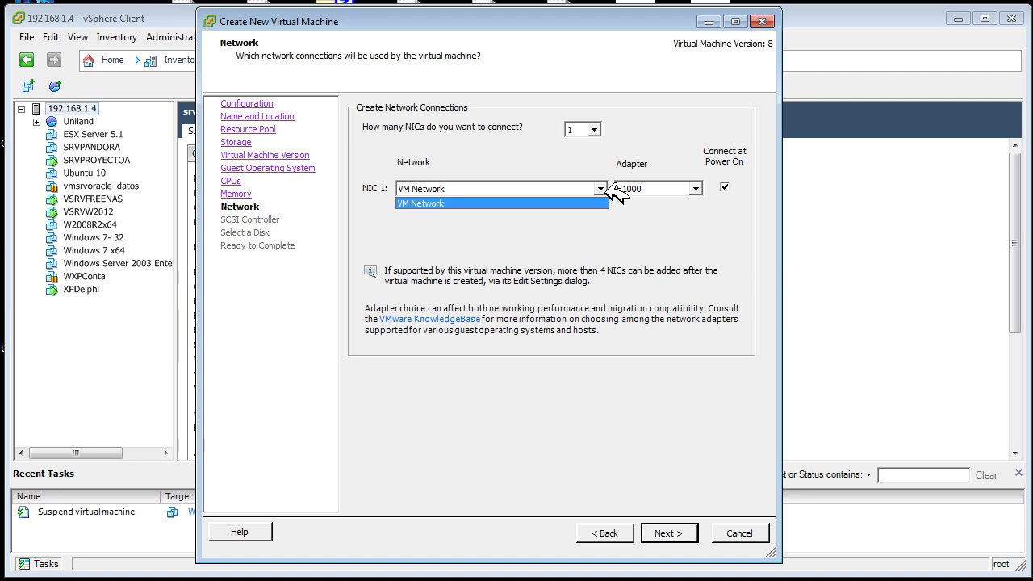
click(600, 188)
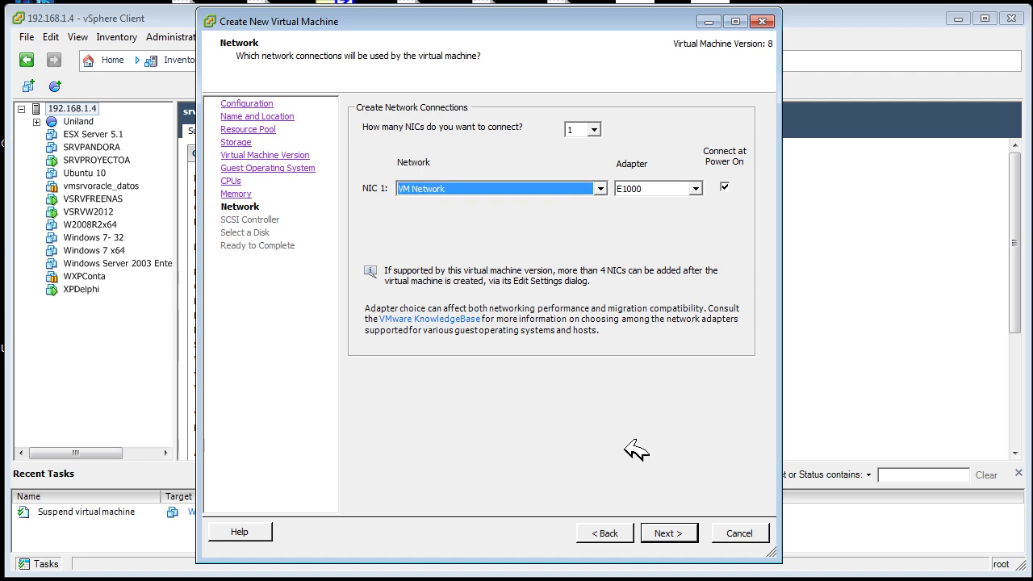
click(669, 532)
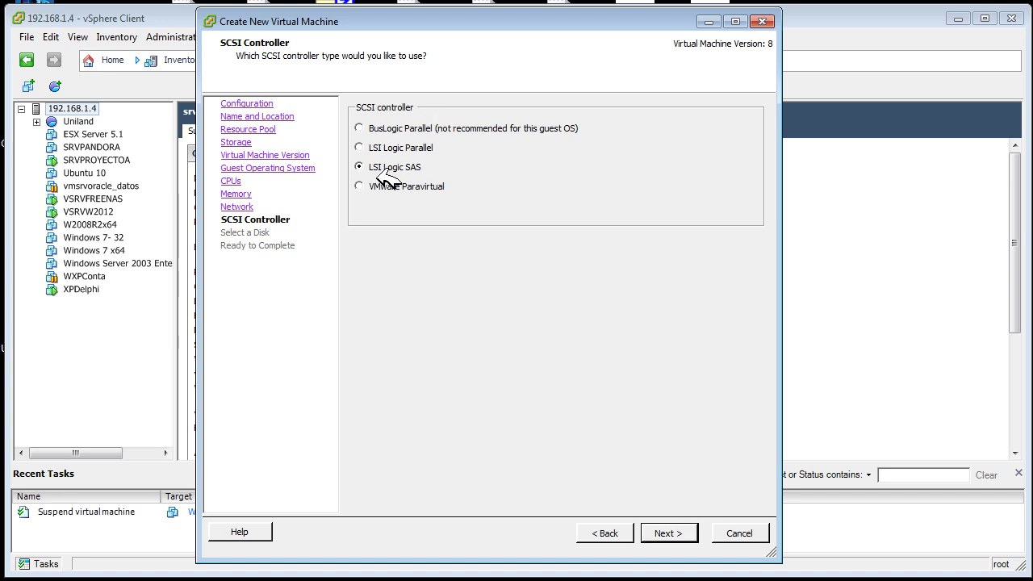
click(690, 532)
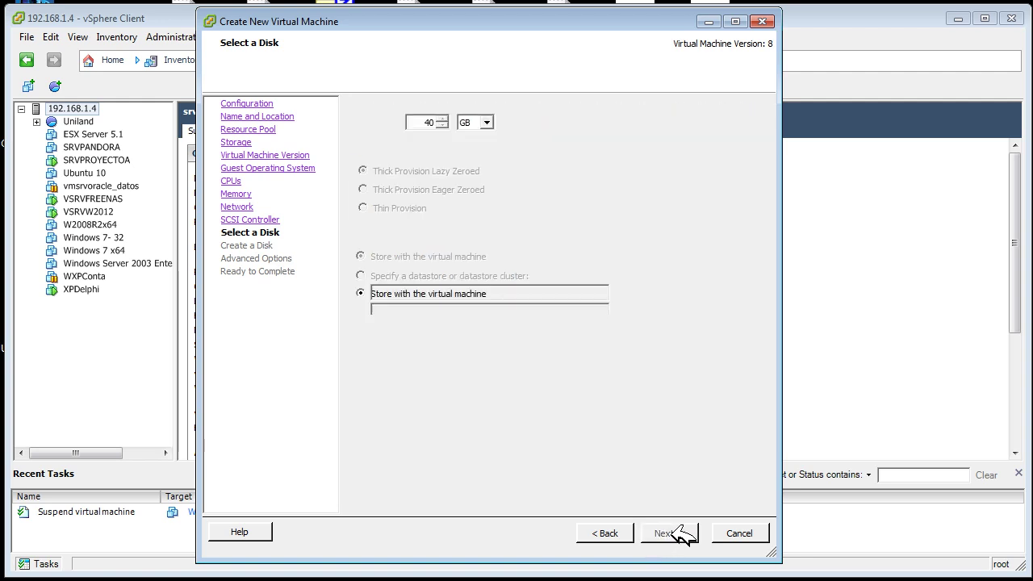
- Create a new virtual disk with a size of 100 GB and Thin Provision disk provisioning
click(676, 536)
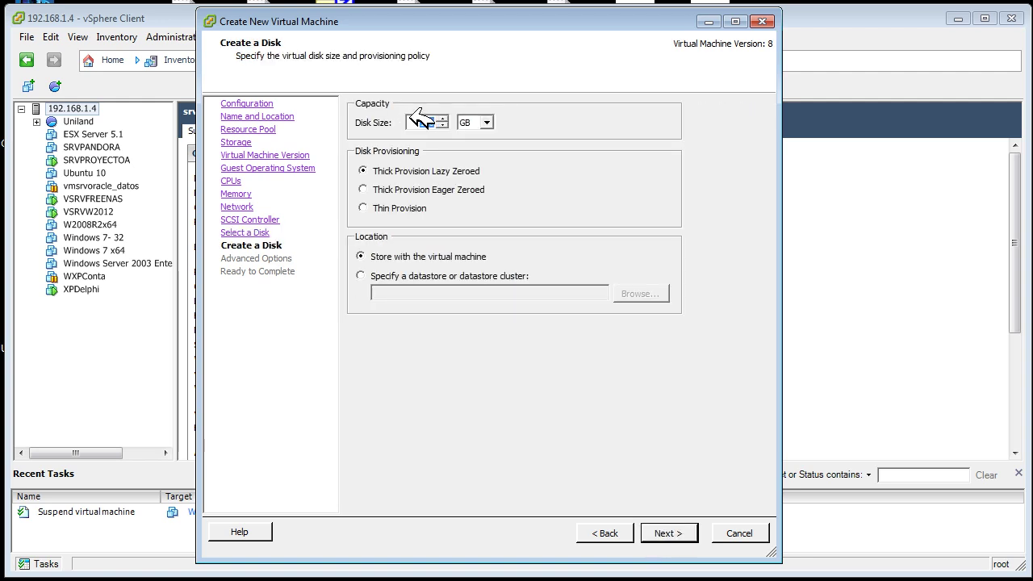
click(401, 210)
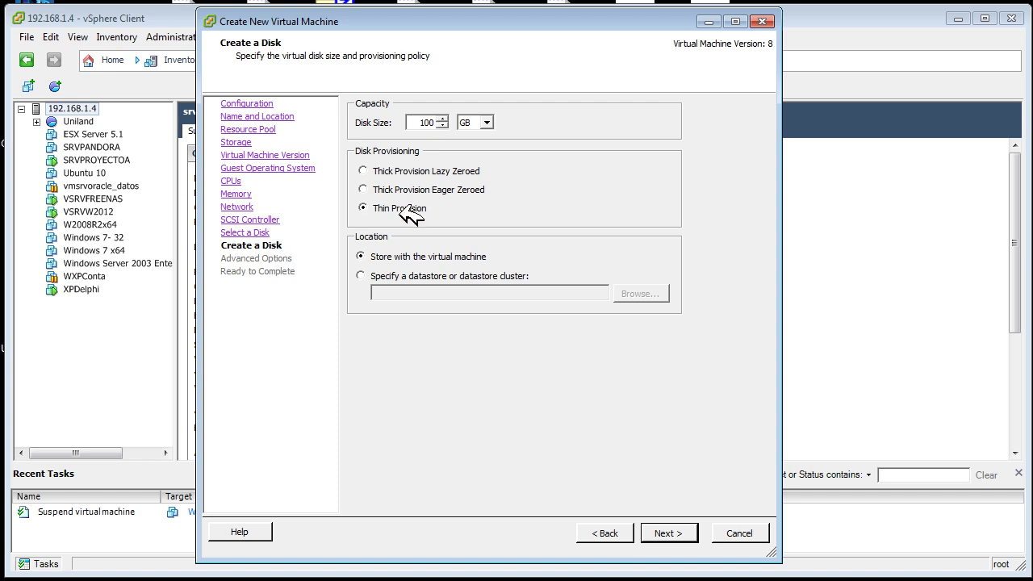
double_click(420, 122)
text(40)
click(424, 275)
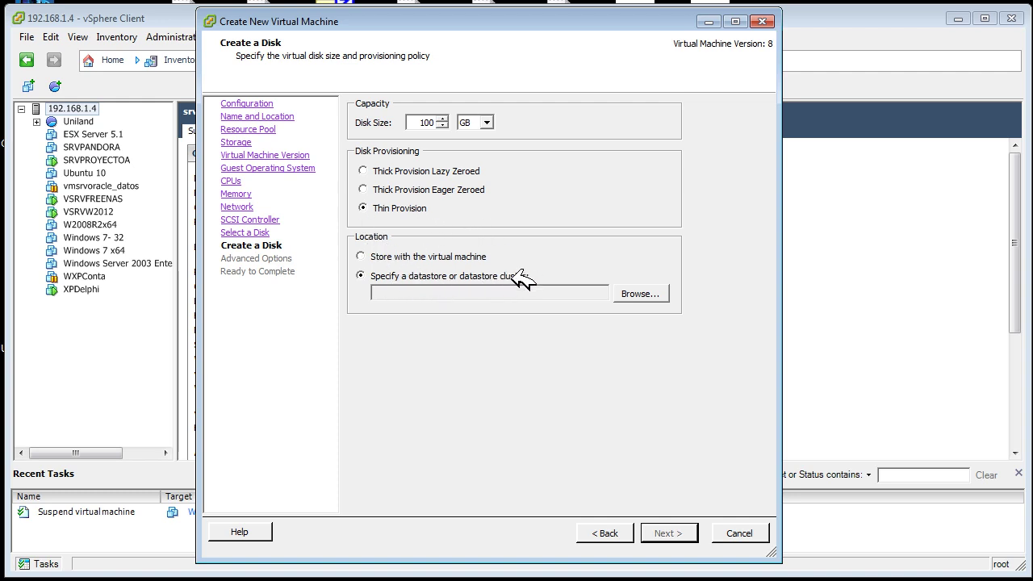
click(652, 295)
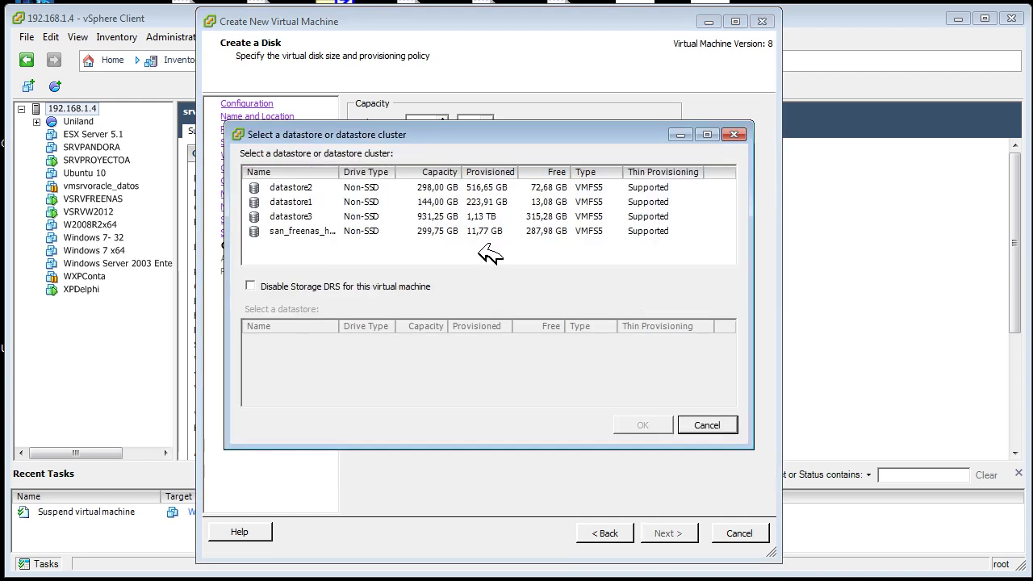
click(706, 425)
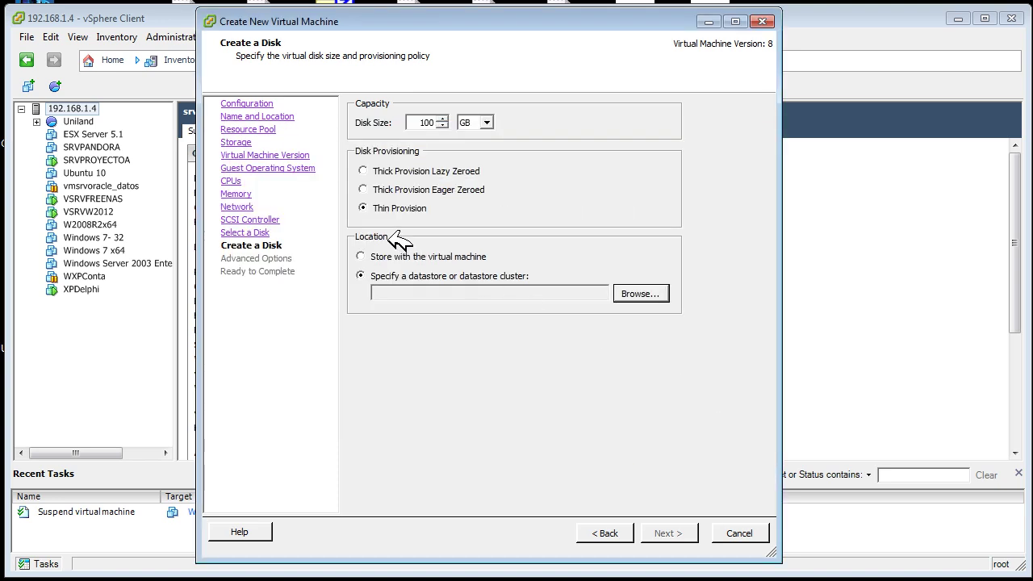
click(409, 255)
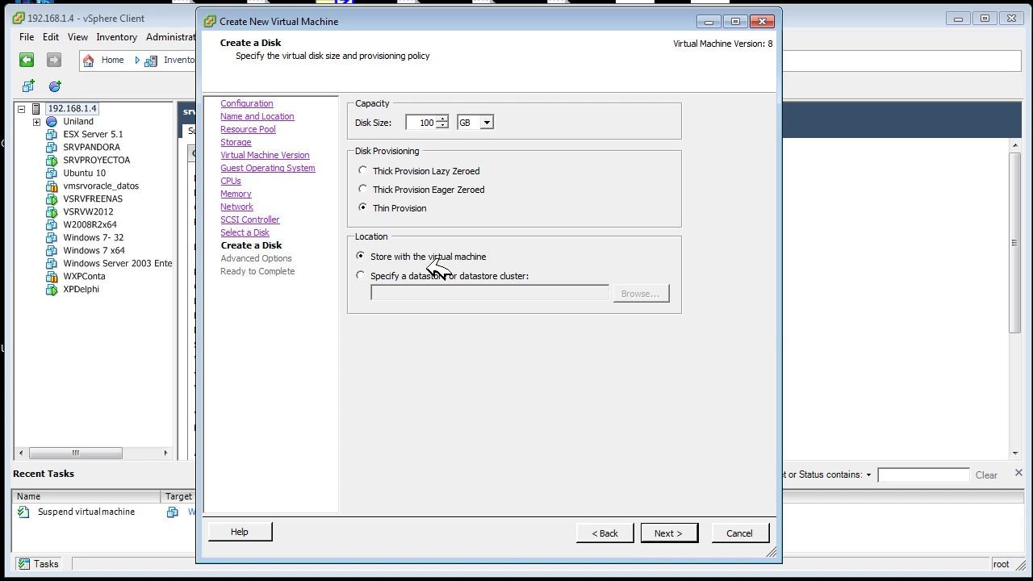
- Accept the disk location and SCSI (0:0) device node, and choose to edit the virtual machine settings before completion
click(664, 532)
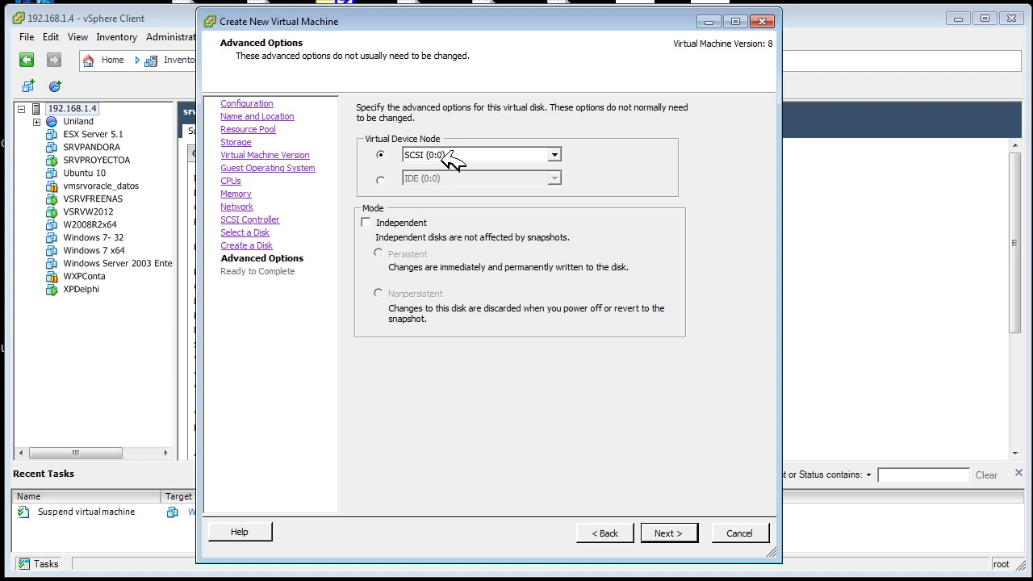
click(674, 533)
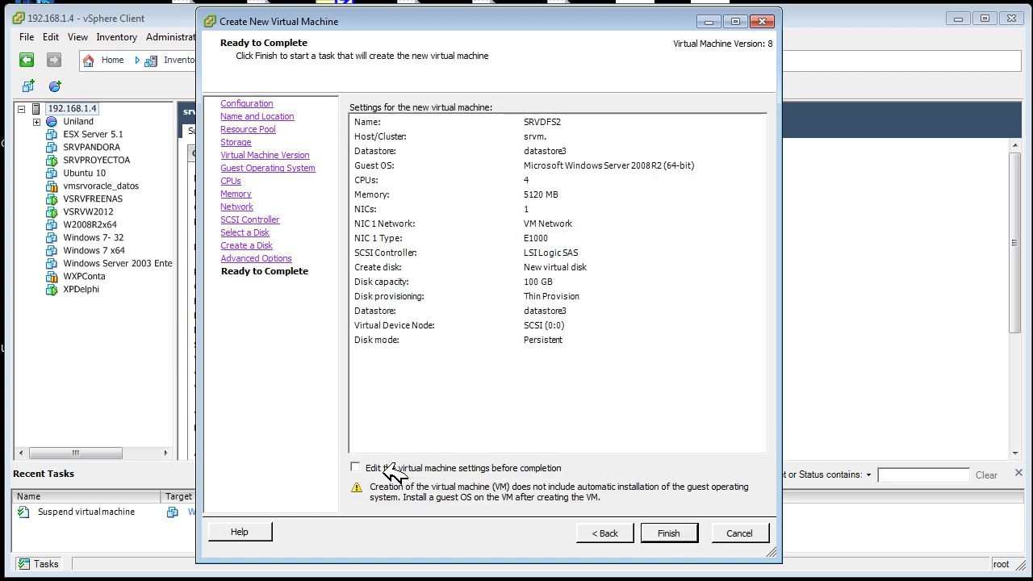
click(453, 469)
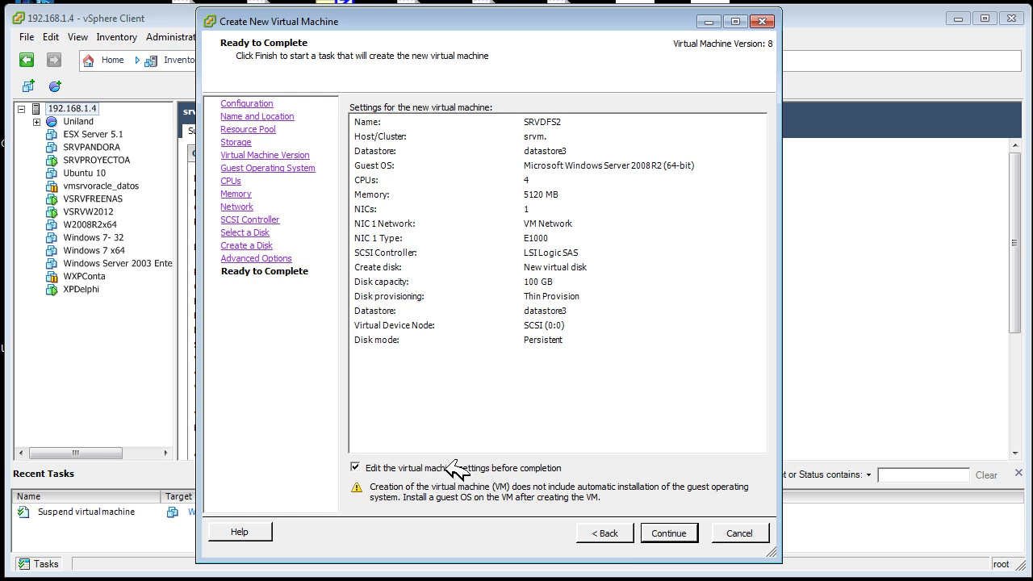
click(668, 532)
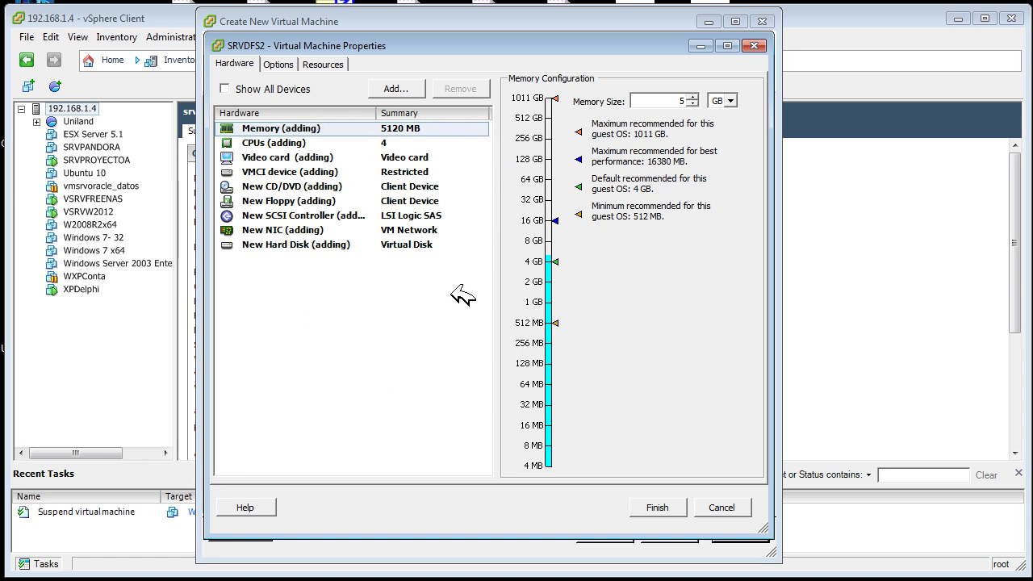
- Mount the 9600.16384.WINBLUE_RTM server ISO from datastore3's ISO folder as the new CD/DVD drive's datastore image
click(319, 190)
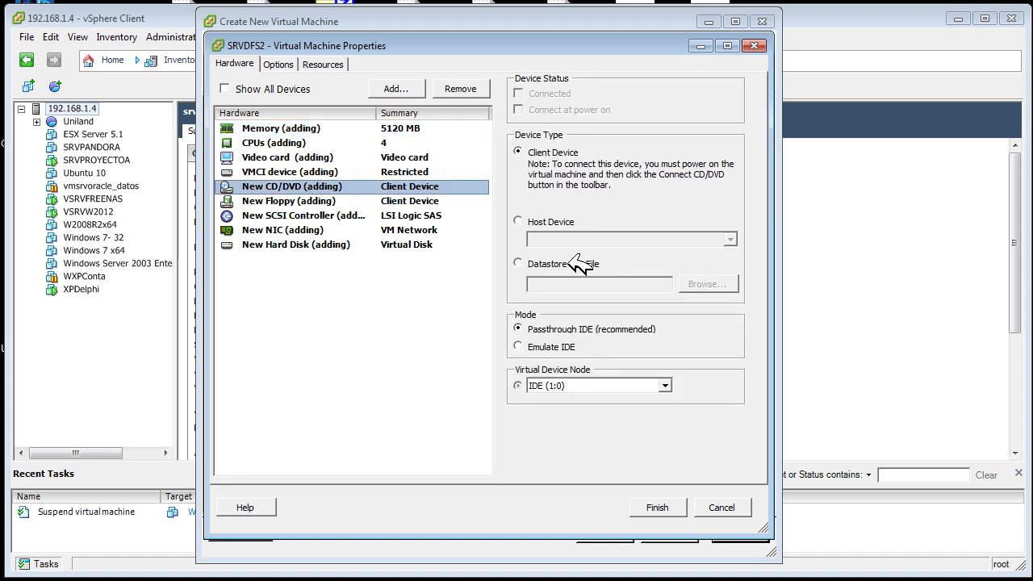
click(571, 263)
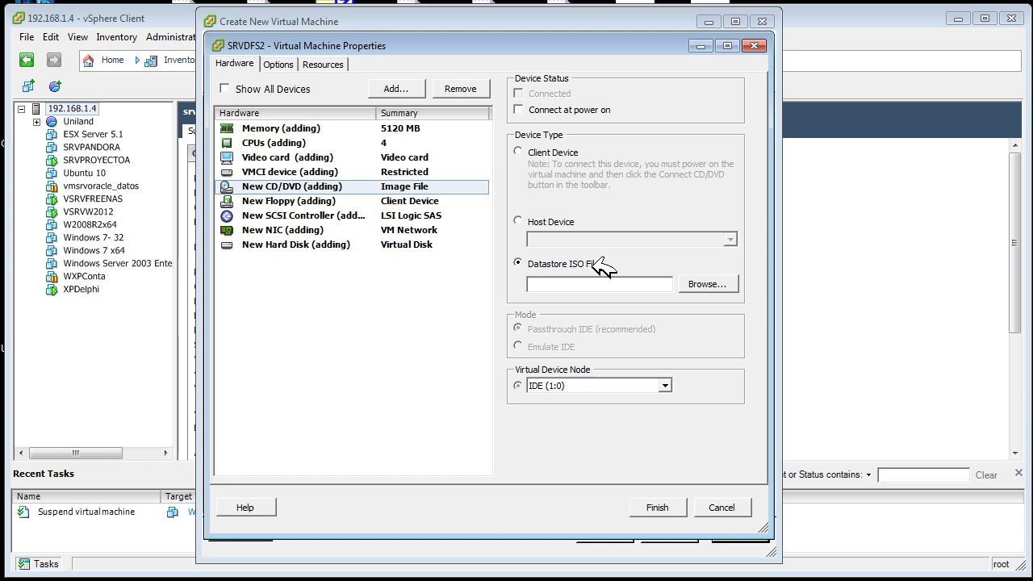
click(720, 284)
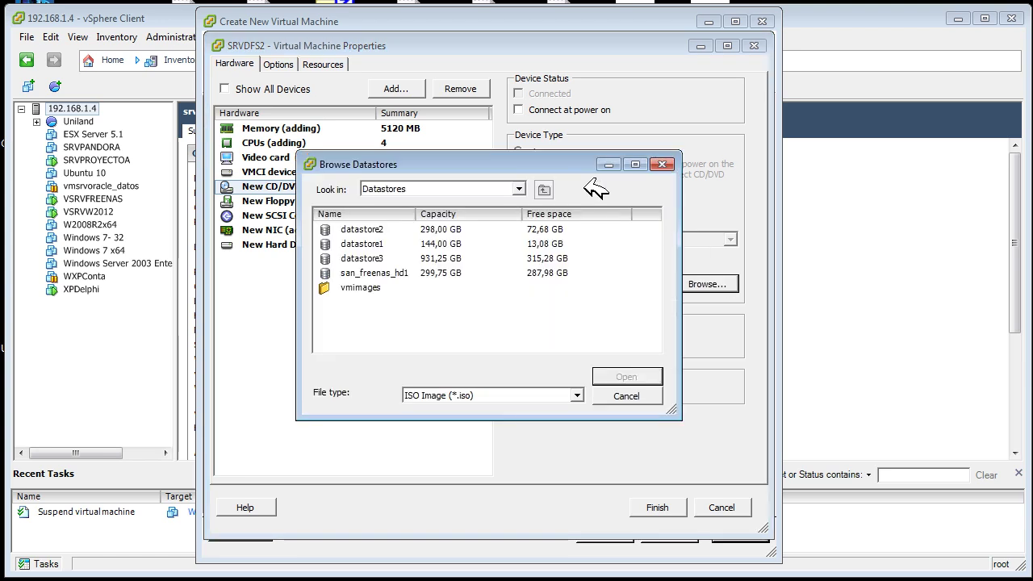
click(389, 259)
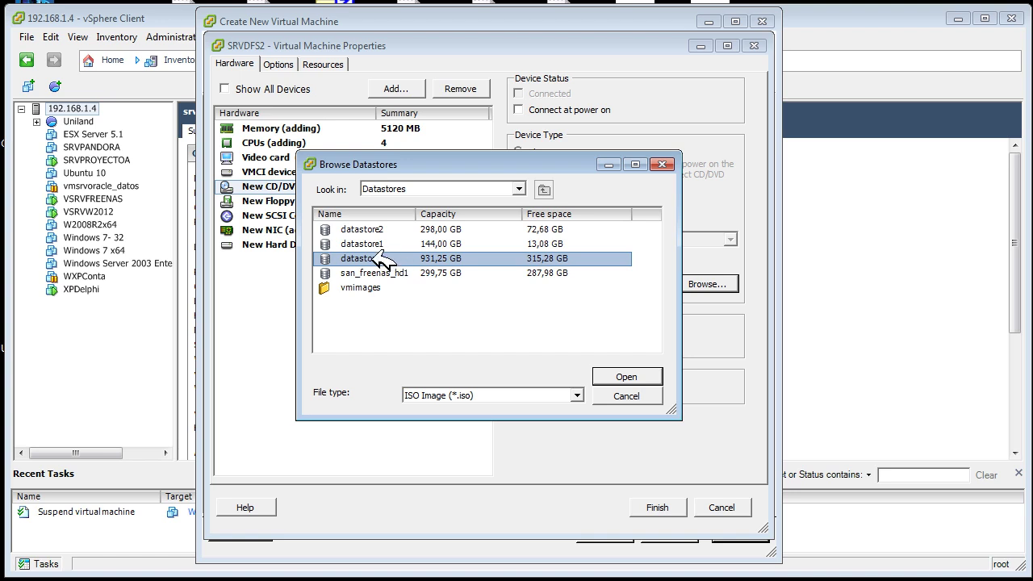
double_click(379, 260)
double_click(353, 301)
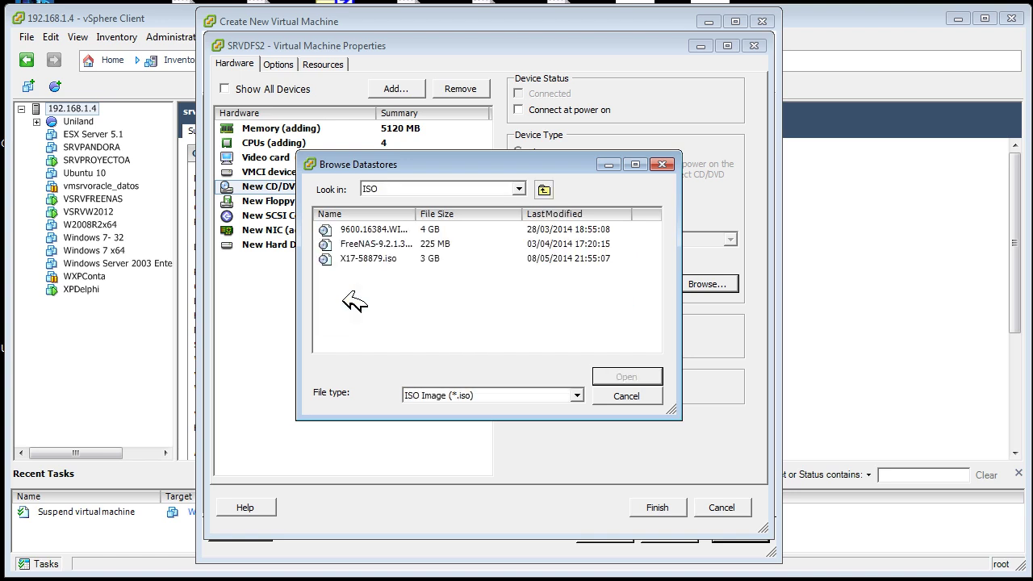
drag(416, 213, 611, 216)
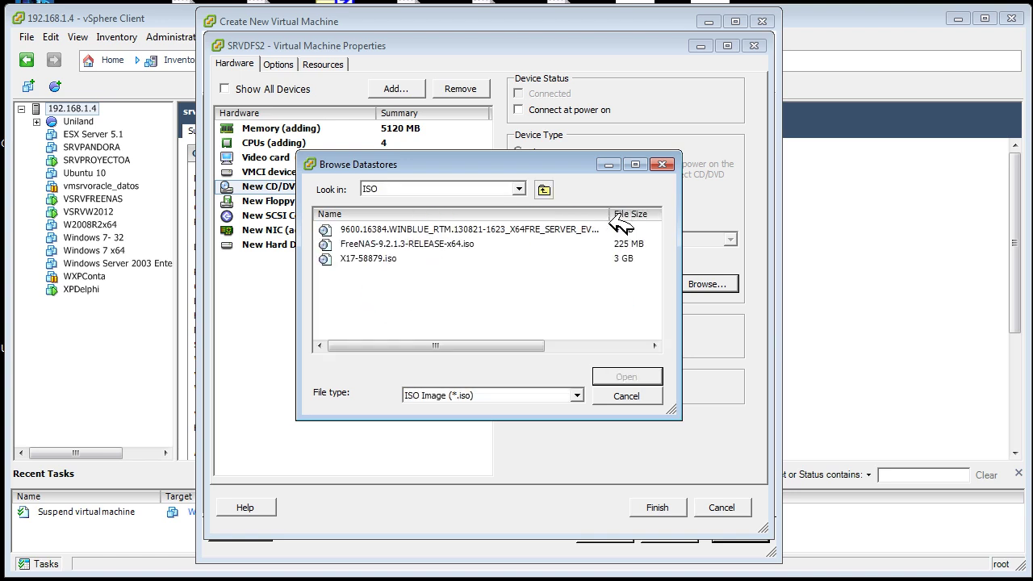
click(536, 231)
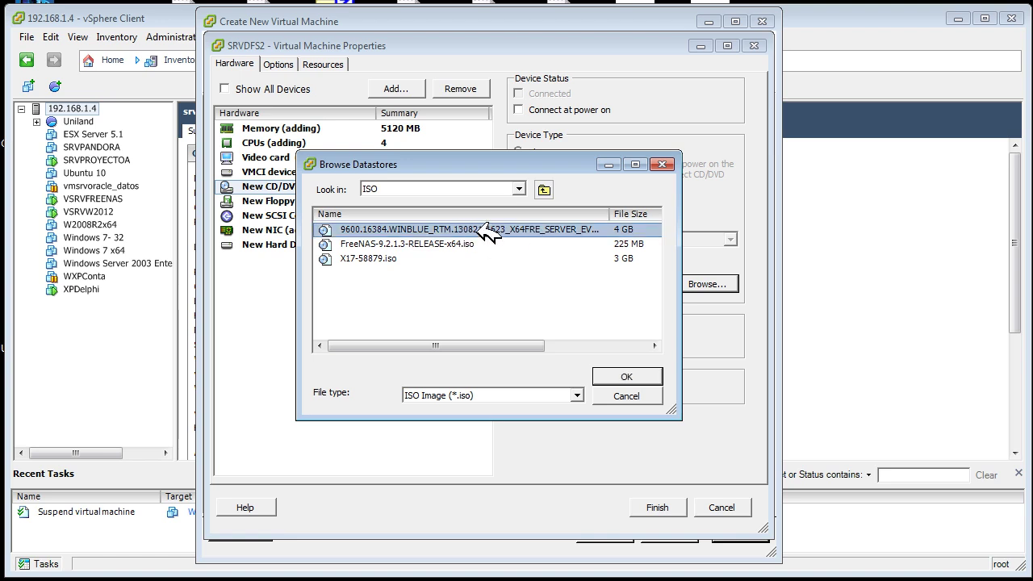
click(620, 376)
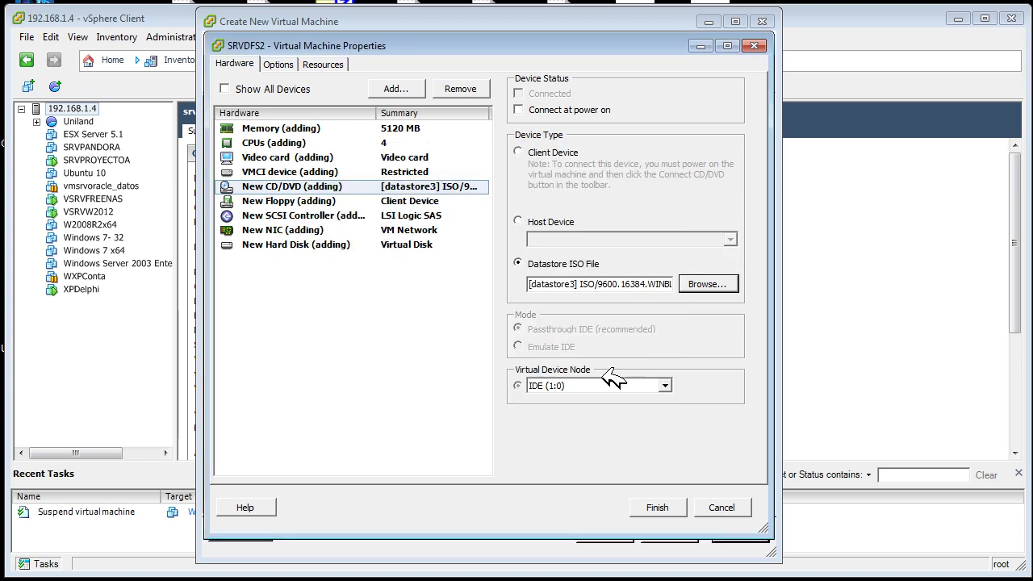
- Set the CD/DVD drive to connect at power on and finish creating the virtual machine
click(570, 112)
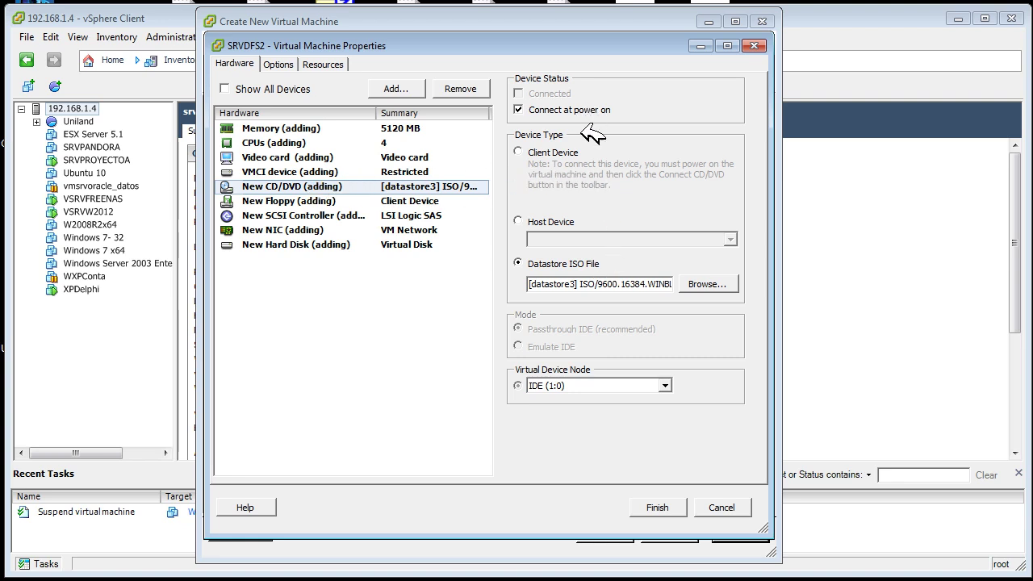
click(676, 504)
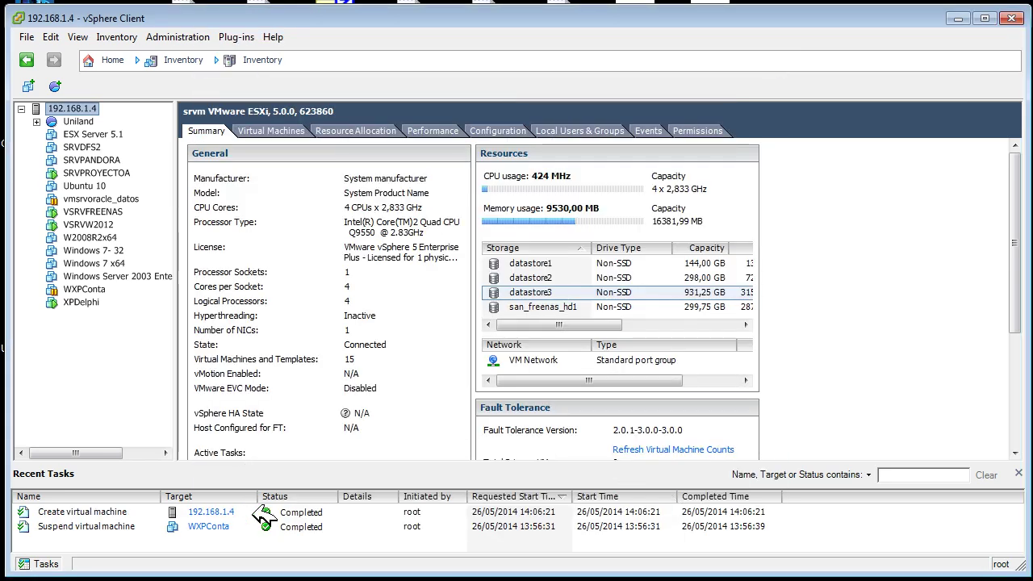
click(265, 515)
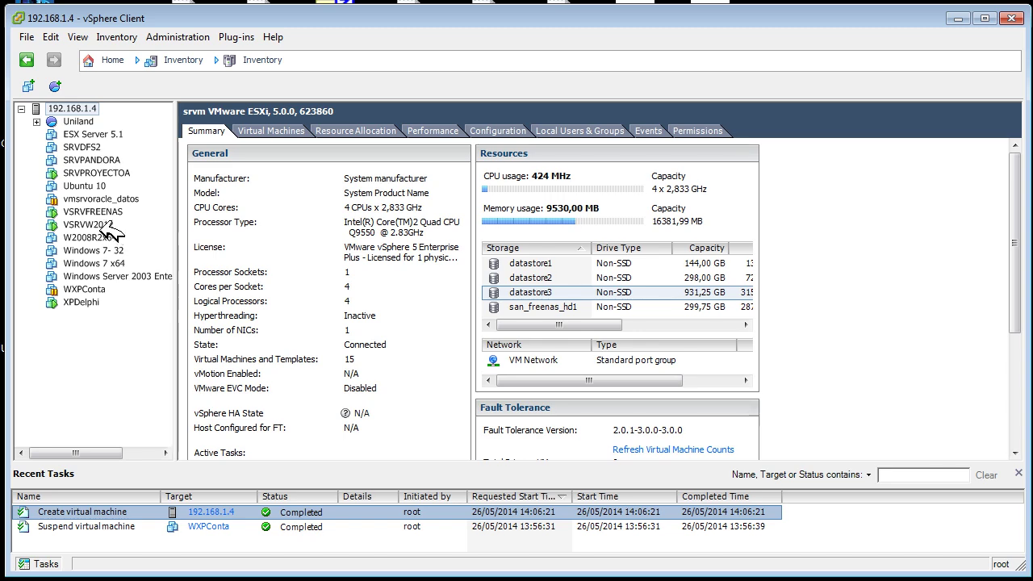
- Power on the SRVDFS2 virtual machine and show the Windows setup language screen in its console
right_click(87, 148)
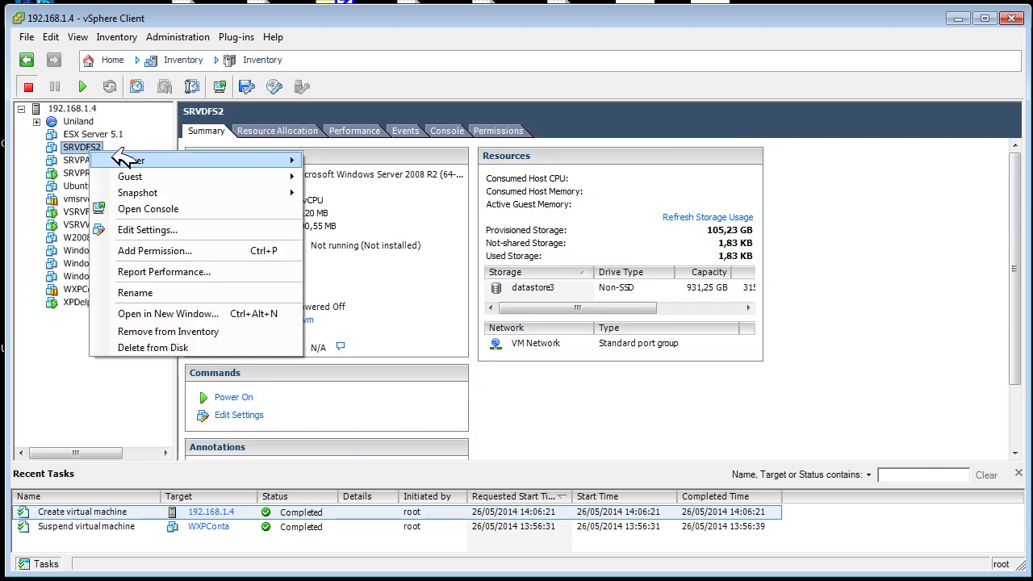
mouse_move(122, 159)
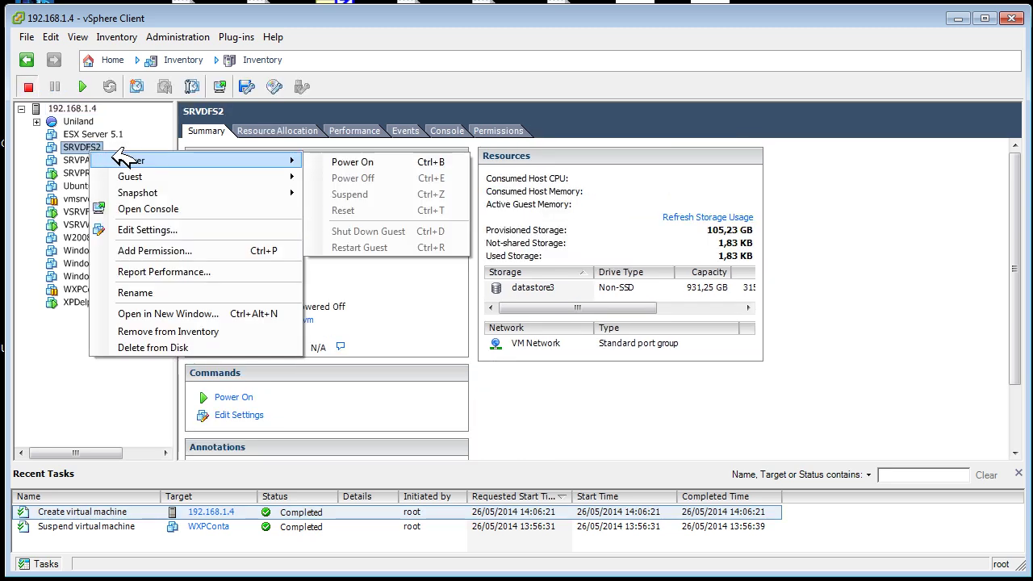
click(373, 162)
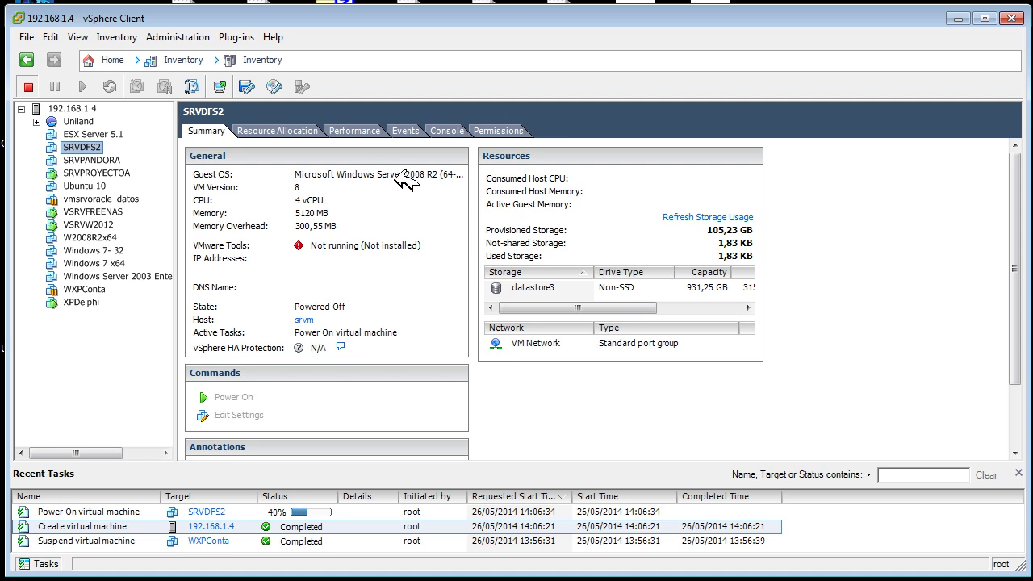
click(446, 130)
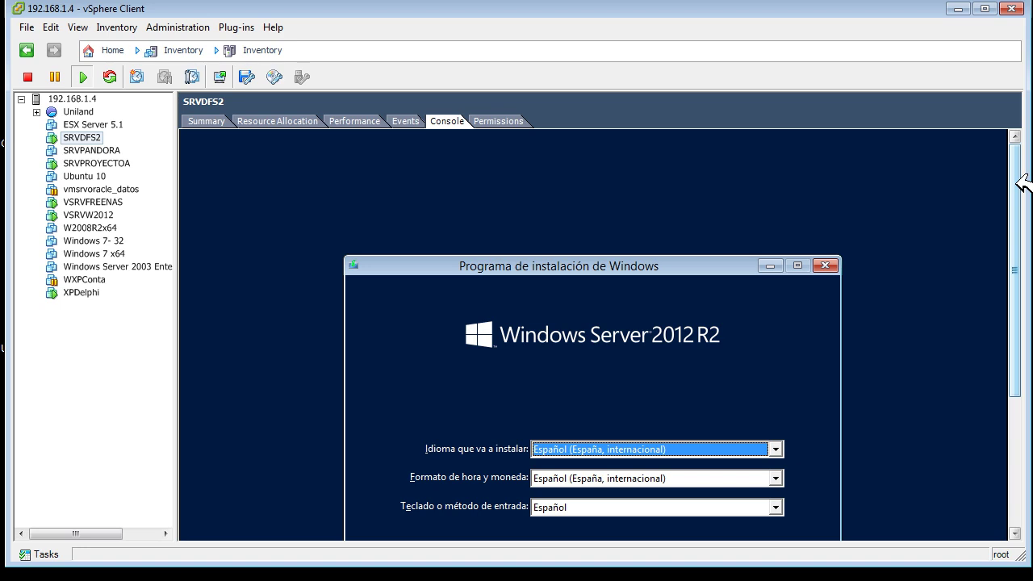
drag(1016, 183, 1025, 242)
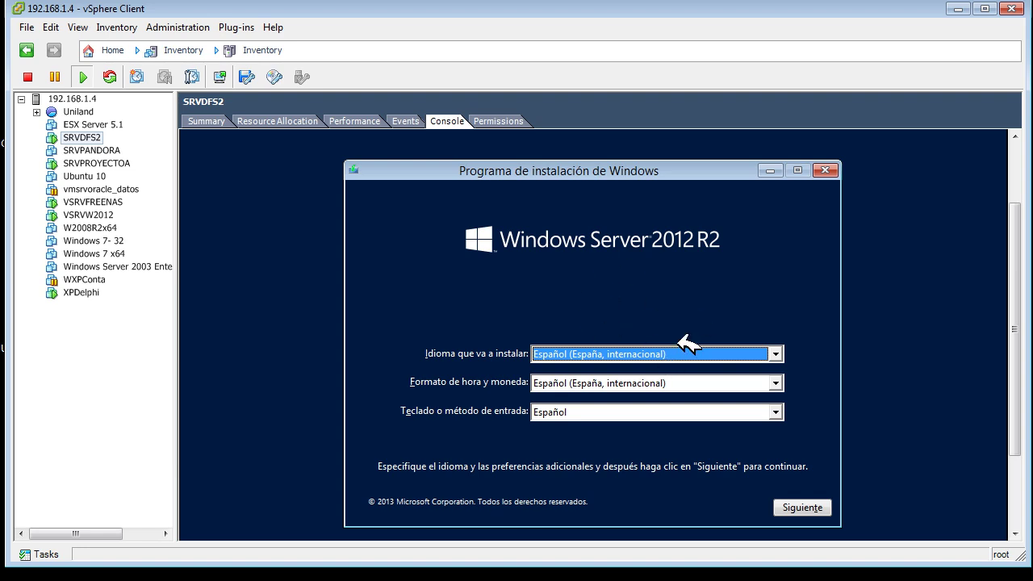
- Open SRVDFS2 in a separate console window and start the Windows installation with the preset Spanish language, format and keyboard options
right_click(87, 139)
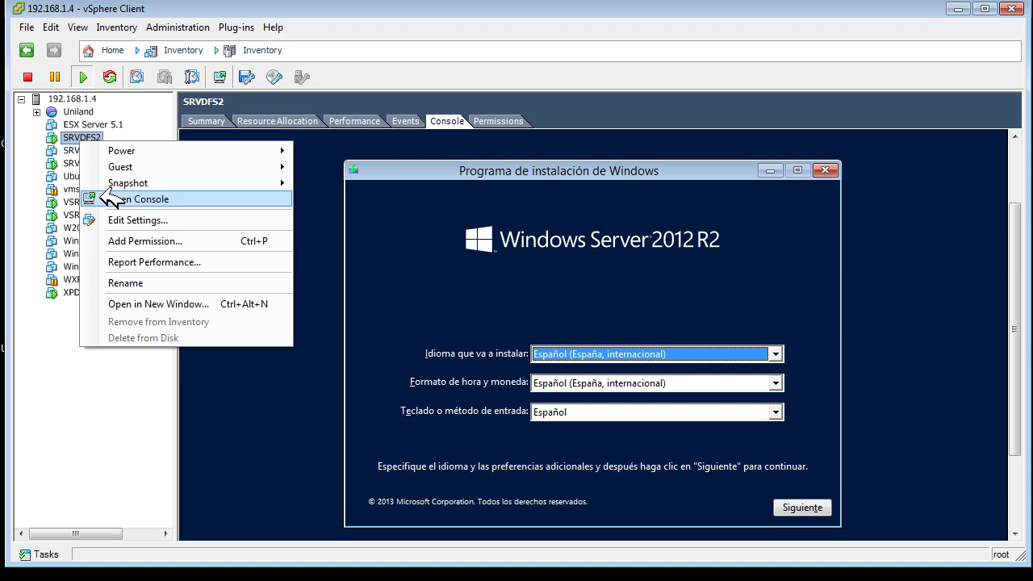
click(150, 202)
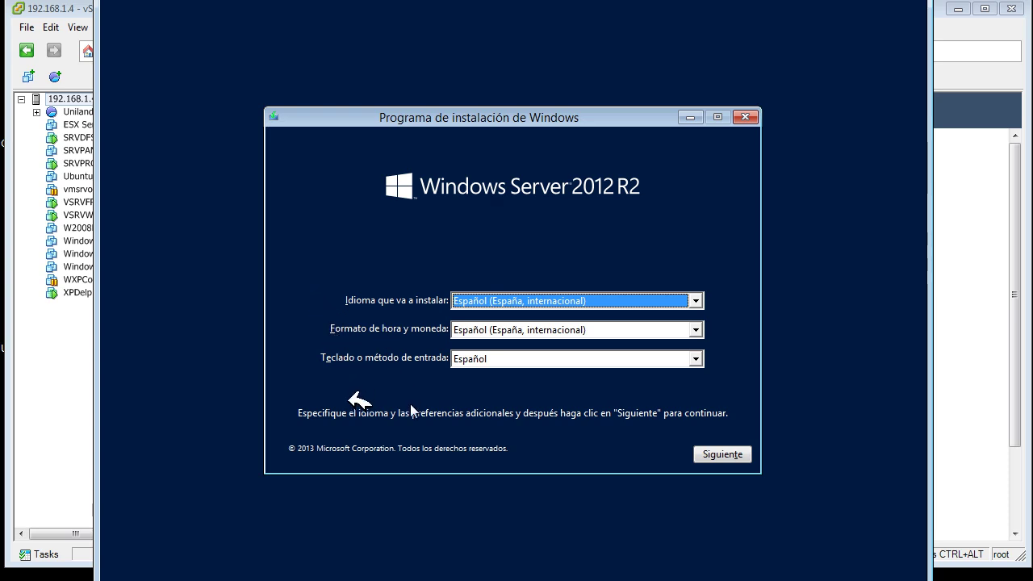
click(722, 455)
click(526, 297)
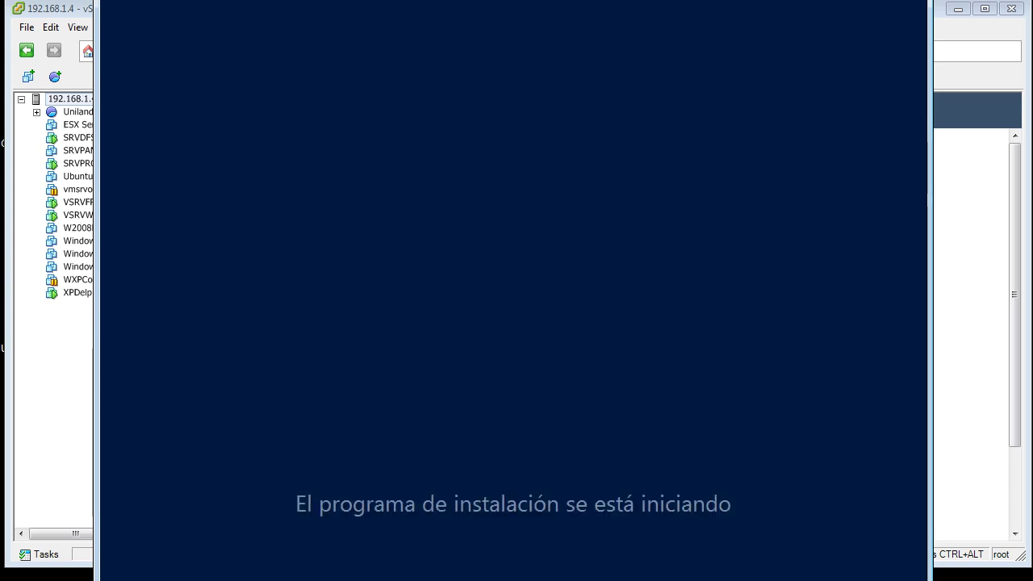
click(620, 194)
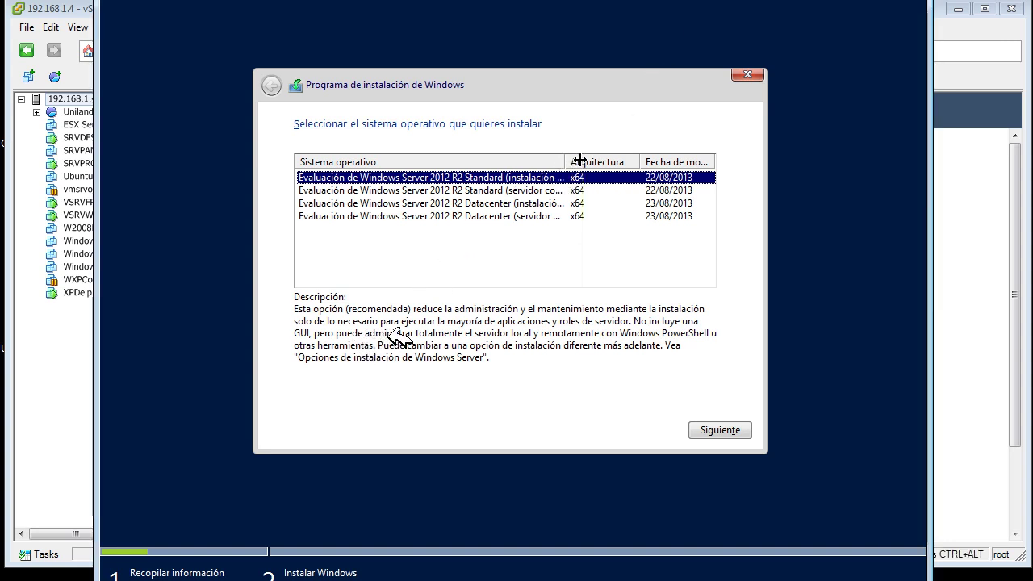
- Choose the Windows Server 2012 R2 Datacenter evaluation edition with a GUI, widening the operating system column to read the full names
drag(565, 160, 631, 160)
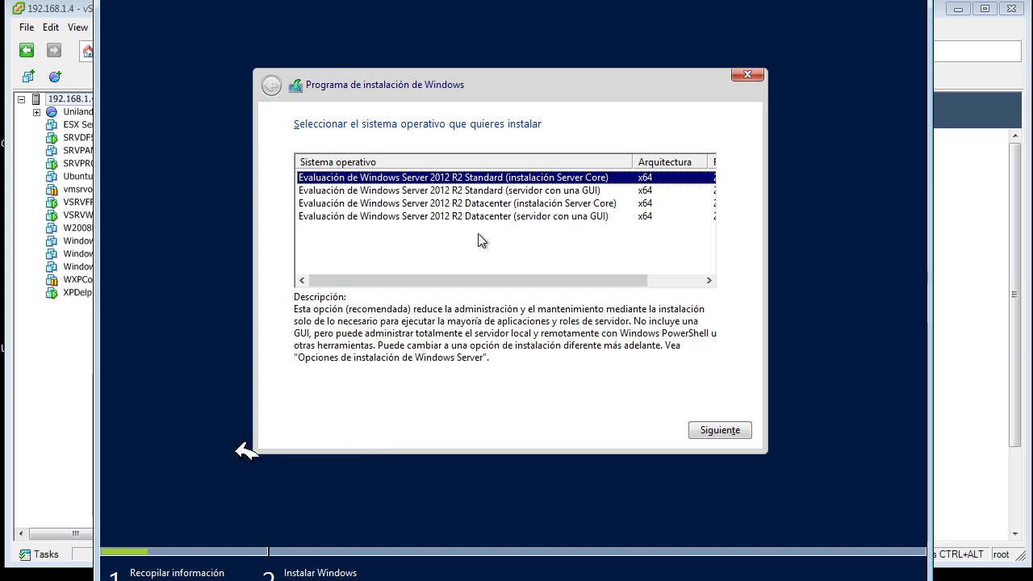
click(363, 216)
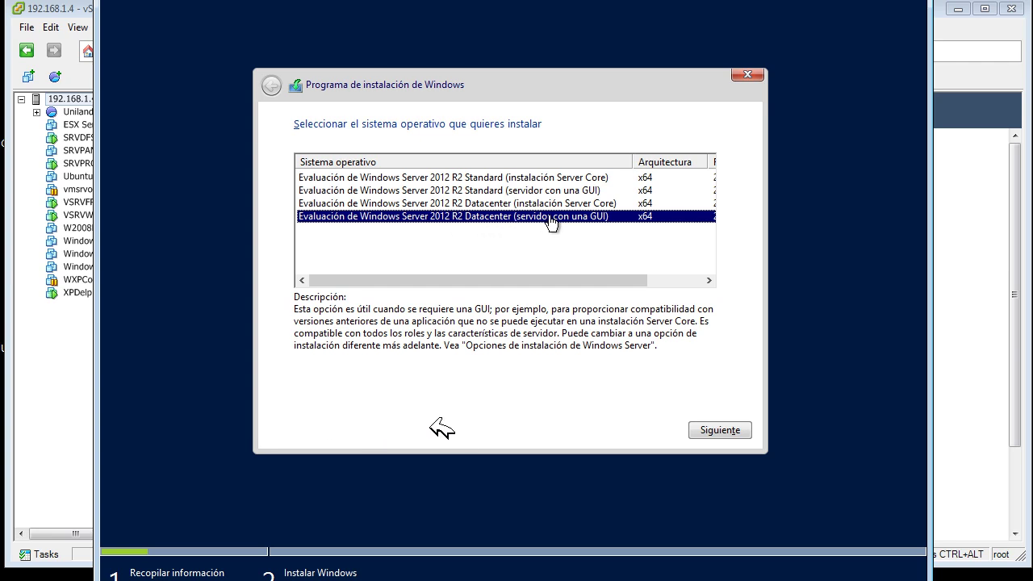
click(719, 430)
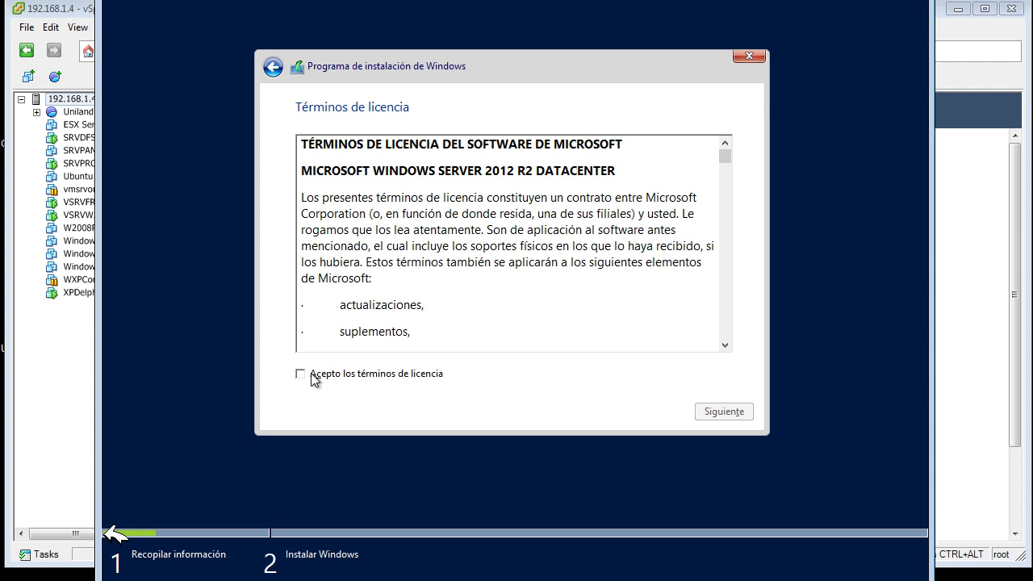
- Accept the licence terms and choose the custom, Windows-only installation type
click(313, 376)
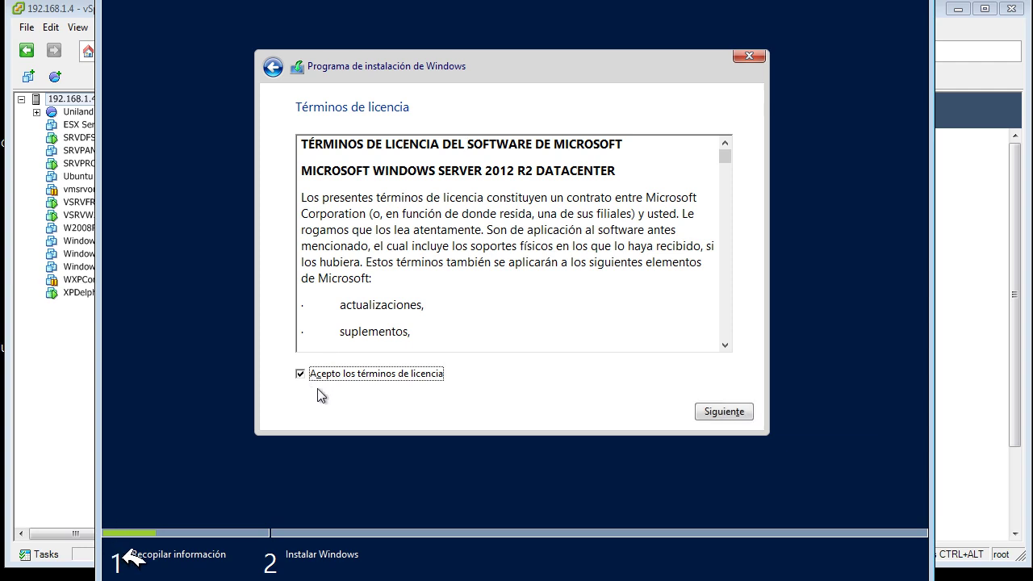
click(725, 414)
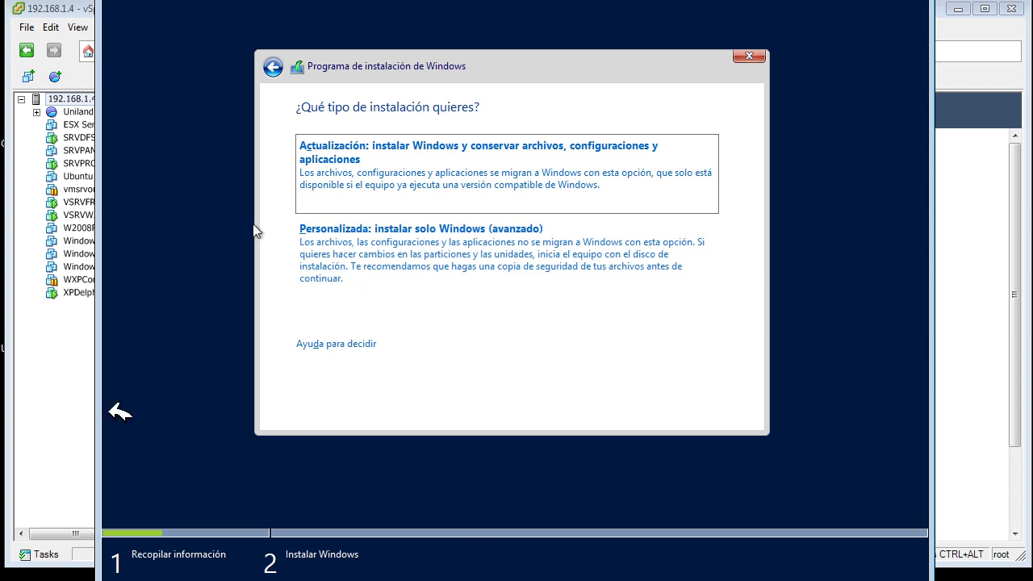
click(384, 256)
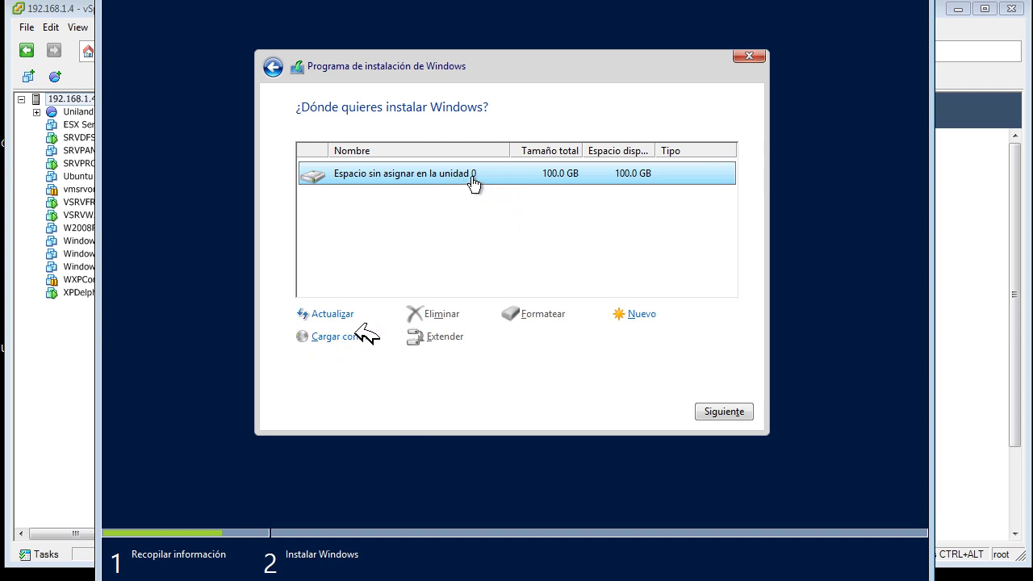
- Install Windows on the unallocated space of drive 0, cancelling the creation of a separate partition
click(641, 323)
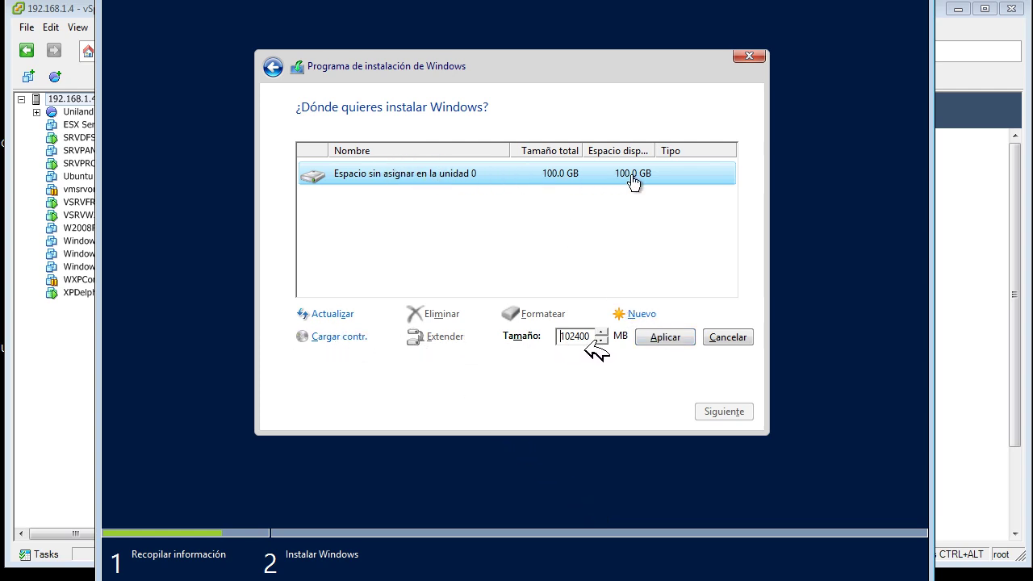
click(727, 337)
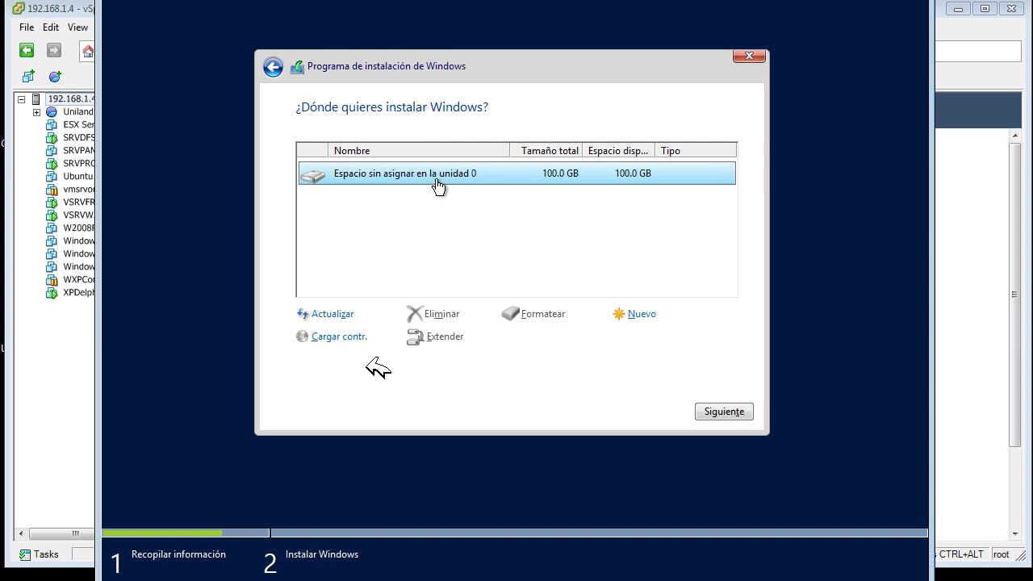
click(718, 412)
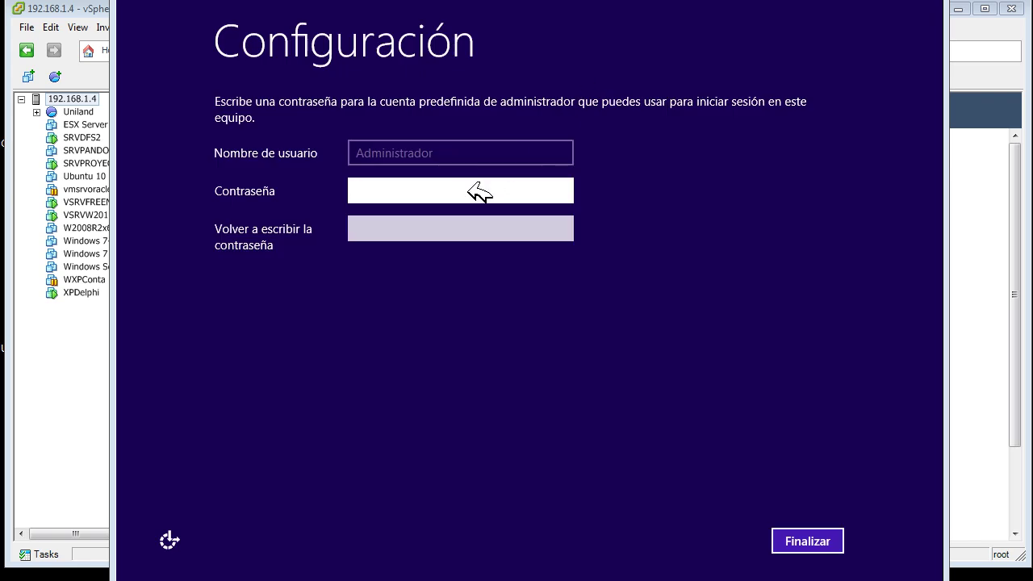
- Enter and confirm the password for the built-in Administrador account and finish the Windows configuration
click(478, 191)
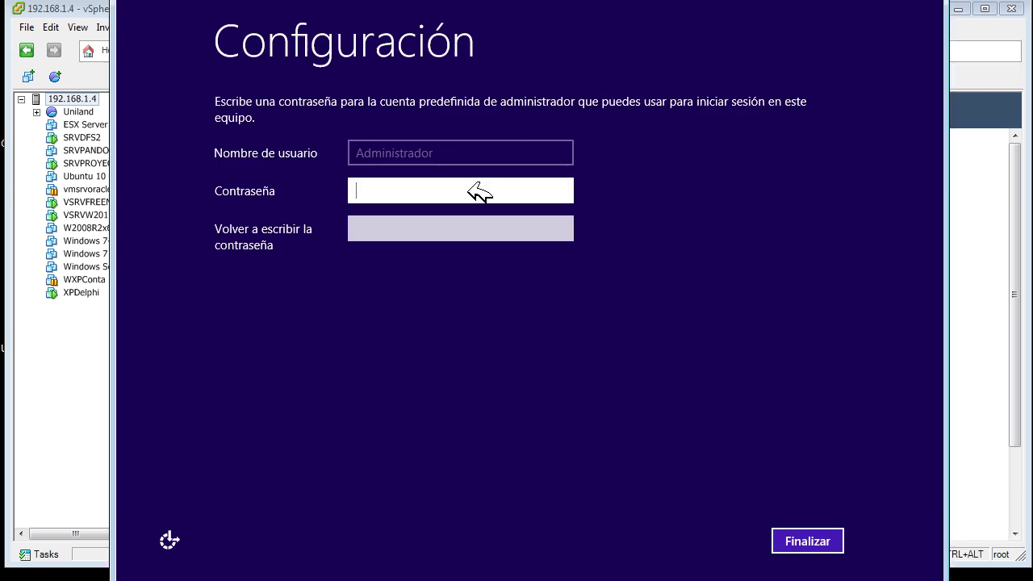
text(************)
key(Tab)
text(************)
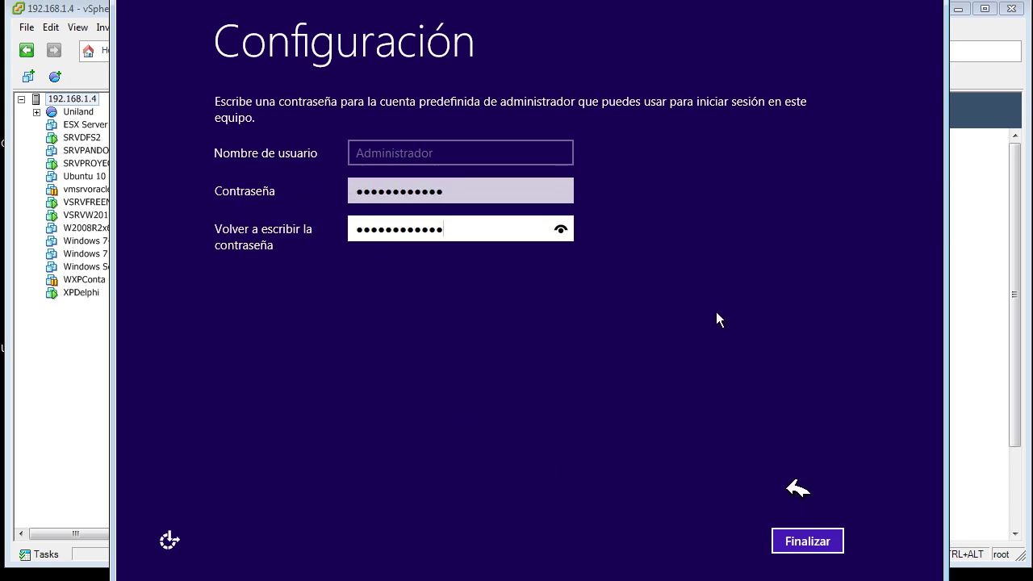
click(817, 551)
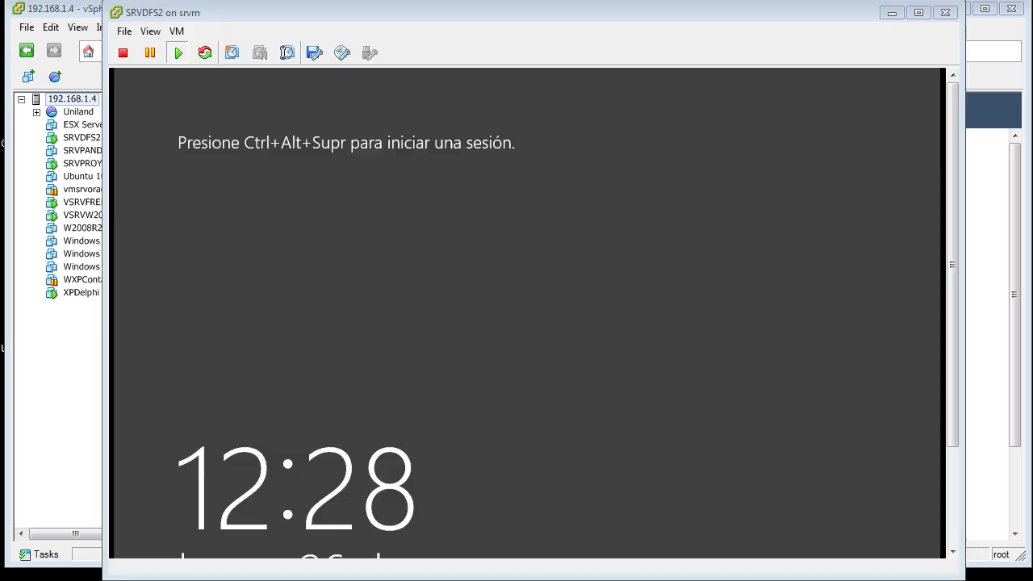
- Unlock the virtual machine's sign-in screen to log on, and decline automatic discovery of devices on the network
drag(646, 11, 635, 16)
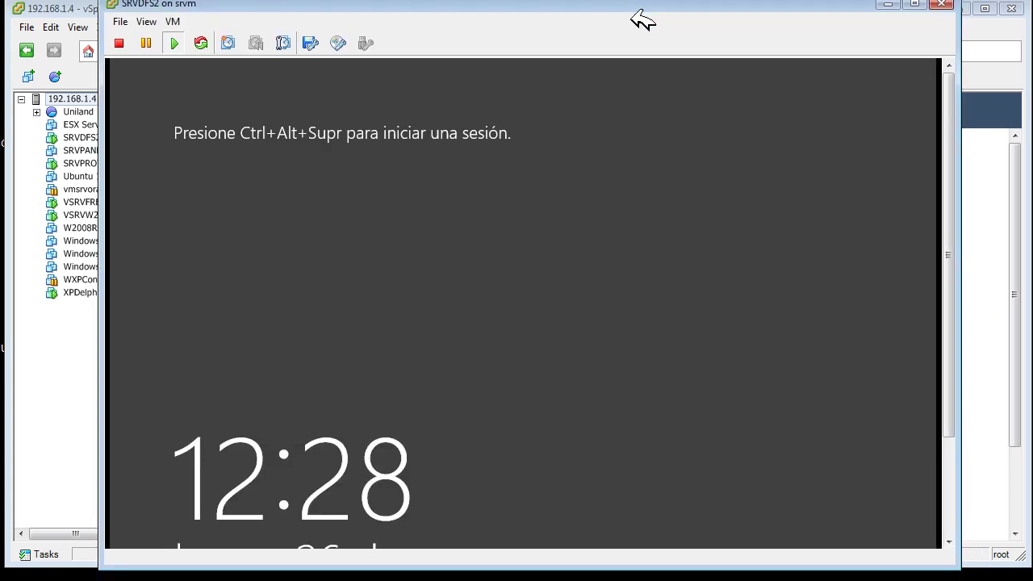
click(610, 184)
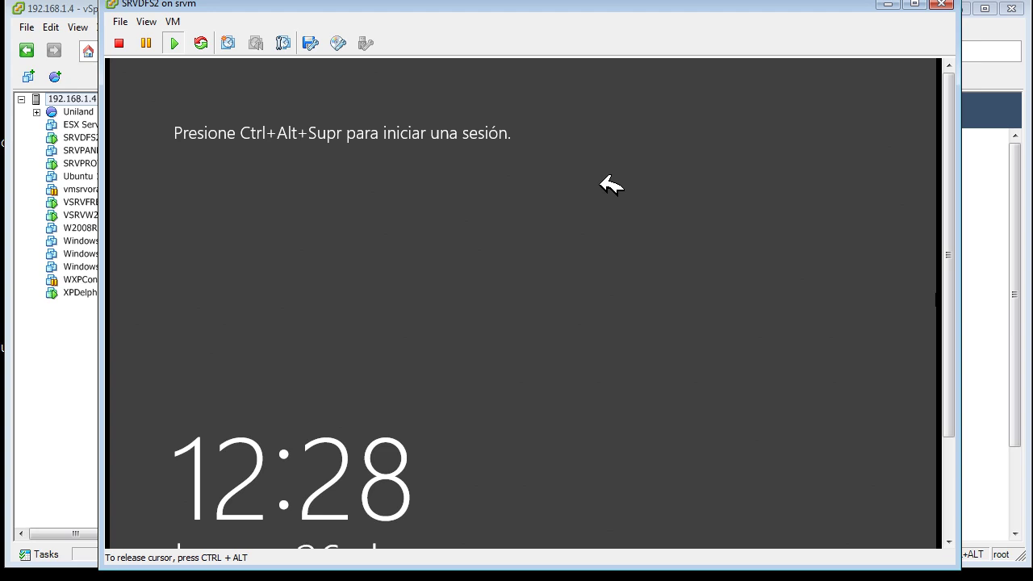
key(ctrl+alt+Insert)
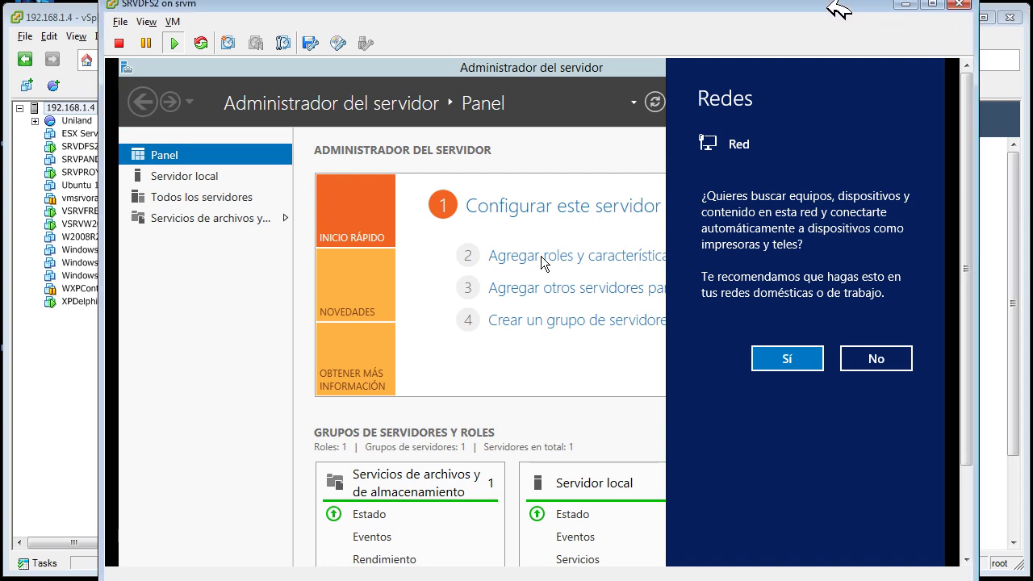
click(898, 360)
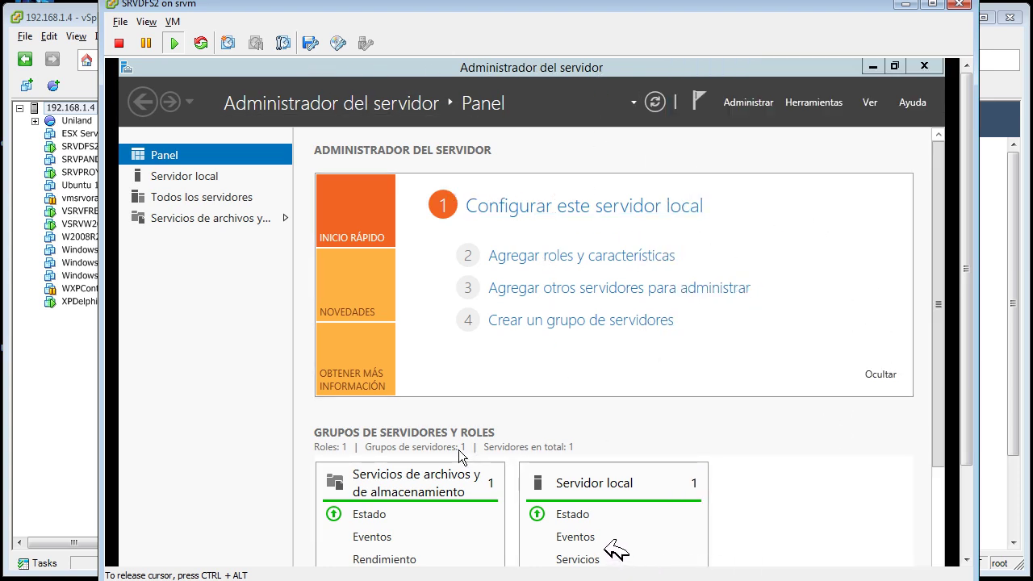
- Minimise the Server Manager, set the guest's screen resolution to 1280 × 720, and fit the console window to the guest display
click(872, 67)
right_click(551, 220)
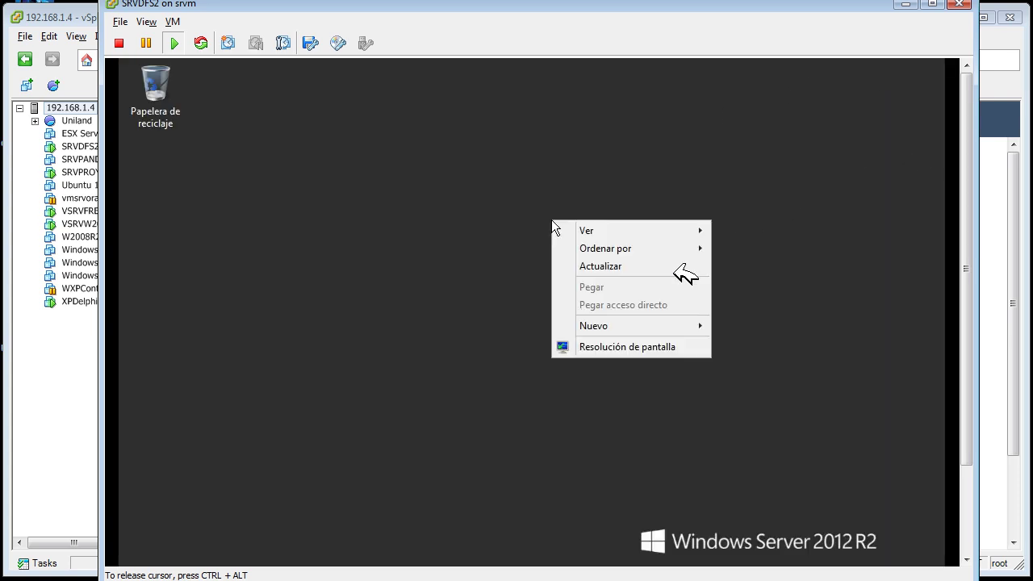
click(613, 346)
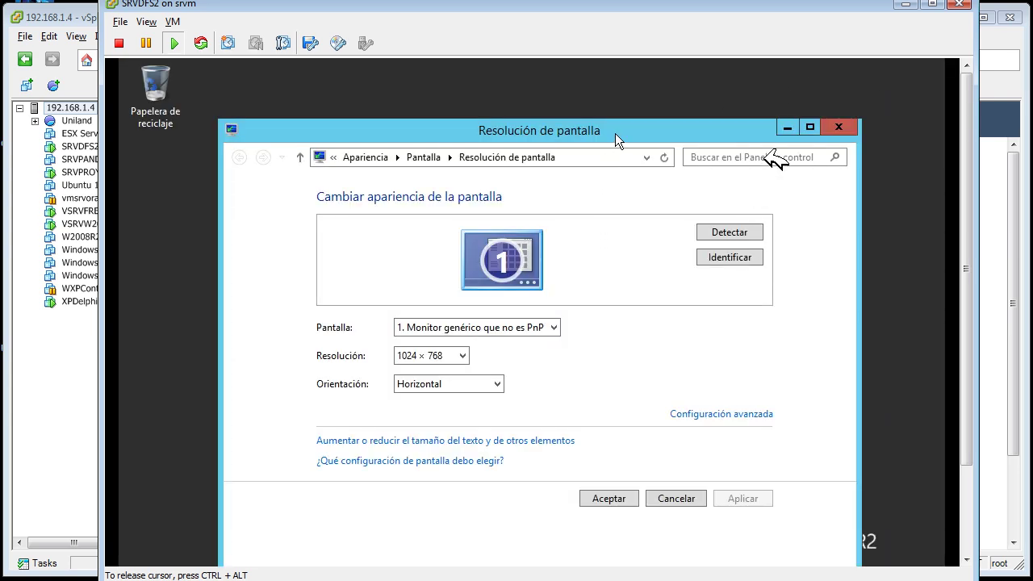
drag(617, 136, 612, 78)
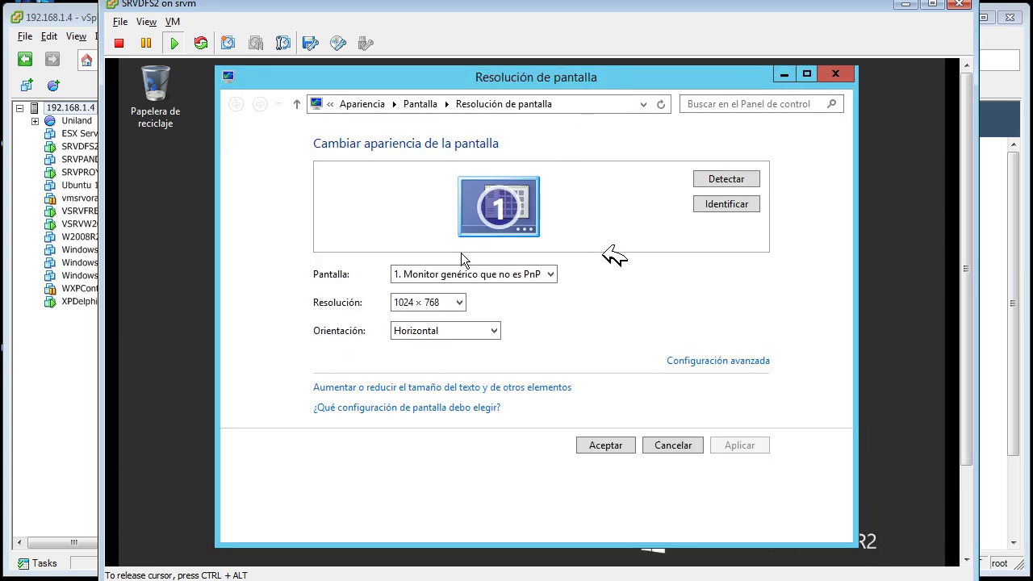
click(459, 303)
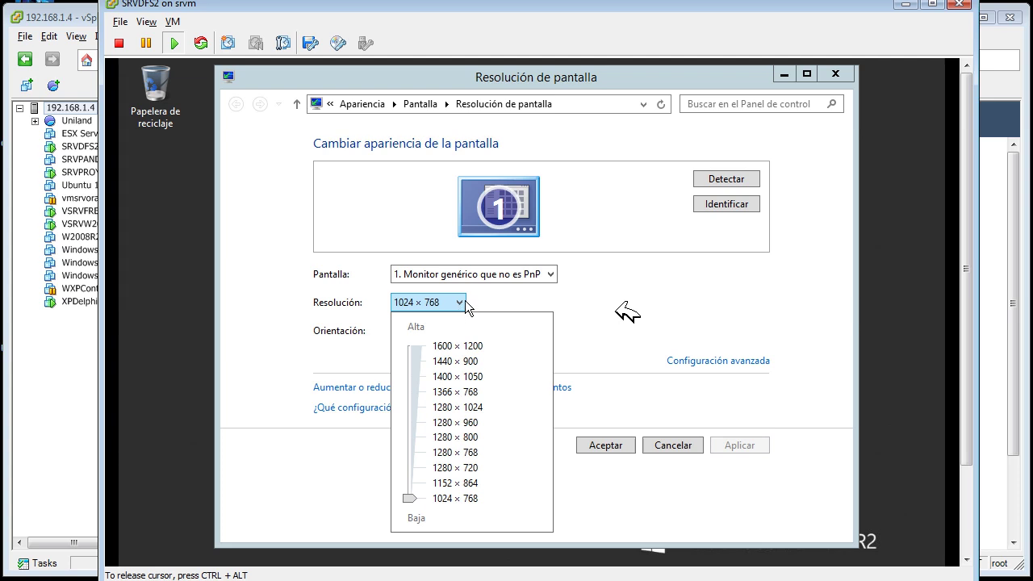
click(457, 468)
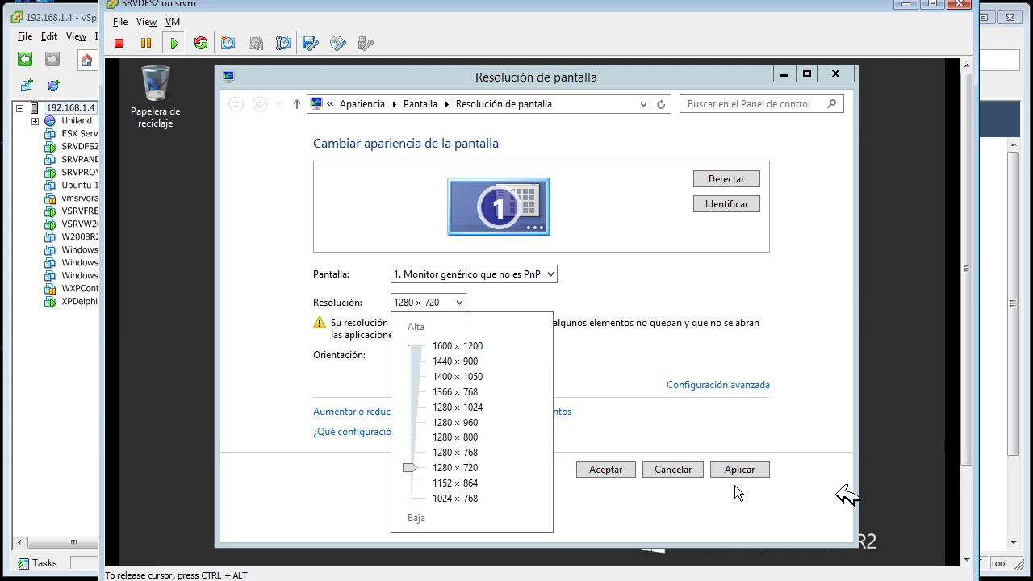
click(739, 475)
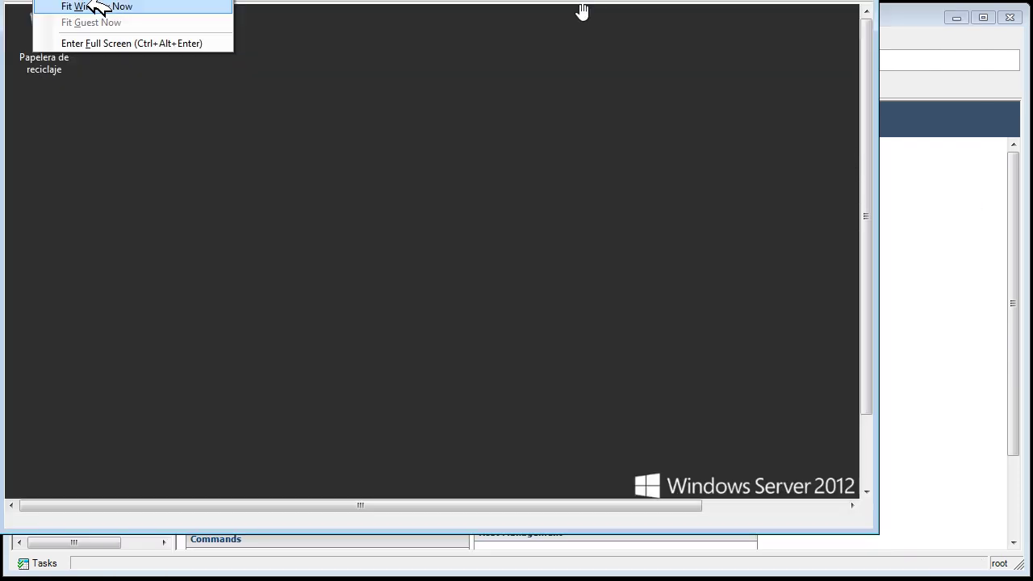
click(97, 7)
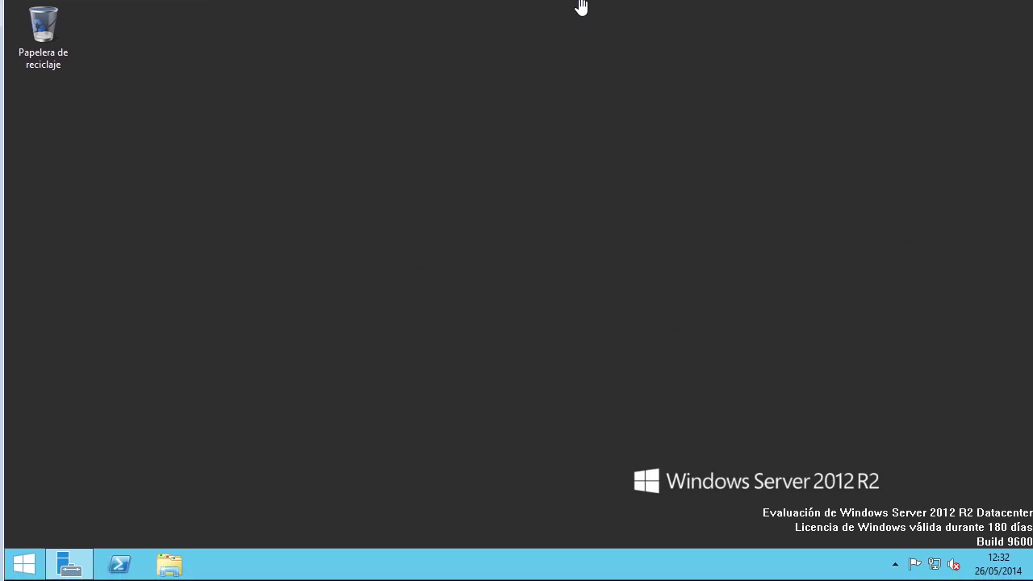
- Open the Ethernet connection's properties from the Network and Sharing Center and disable Internet Protocol version 6 (TCP/IPv6)
right_click(934, 563)
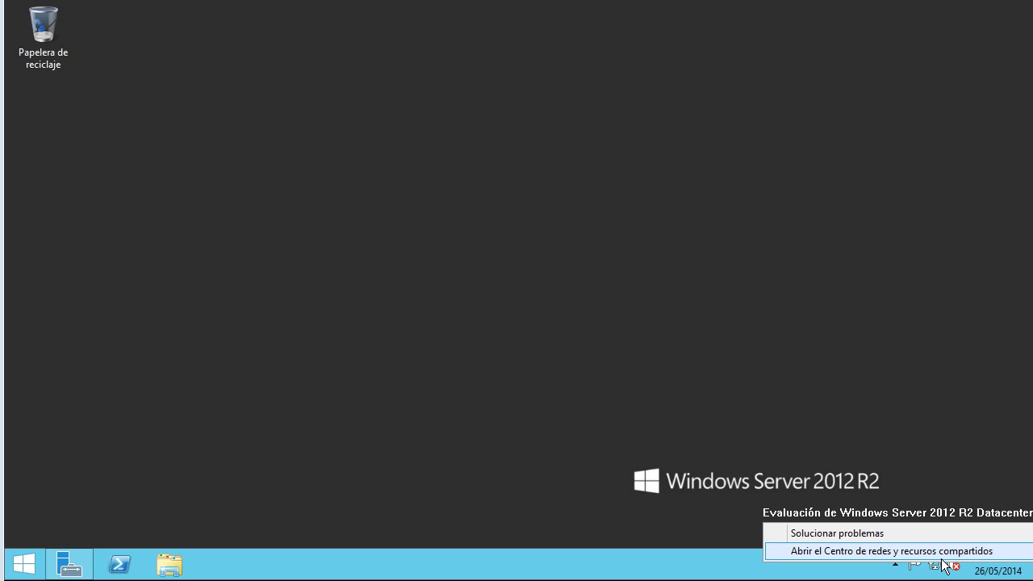
click(942, 555)
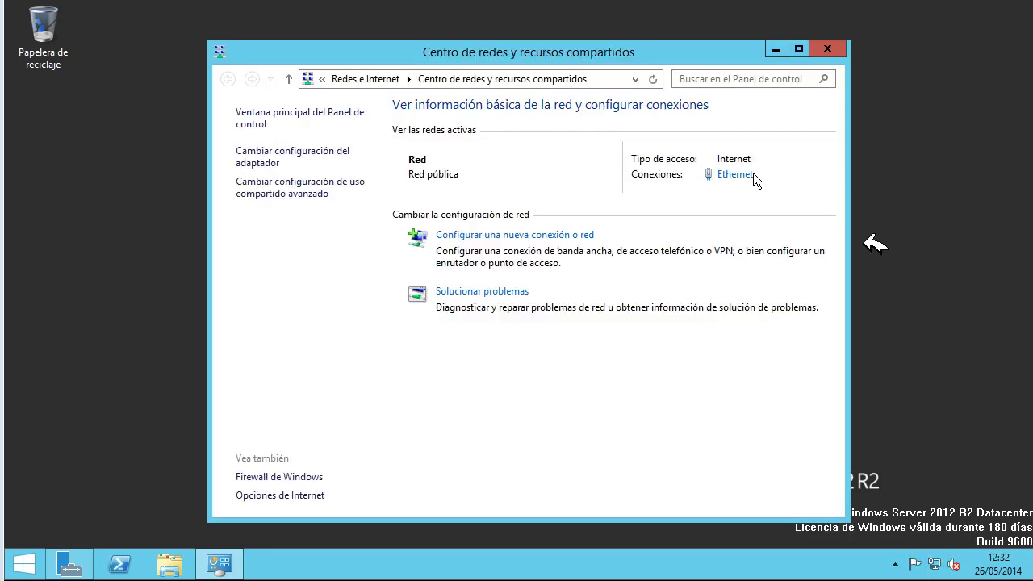
click(729, 176)
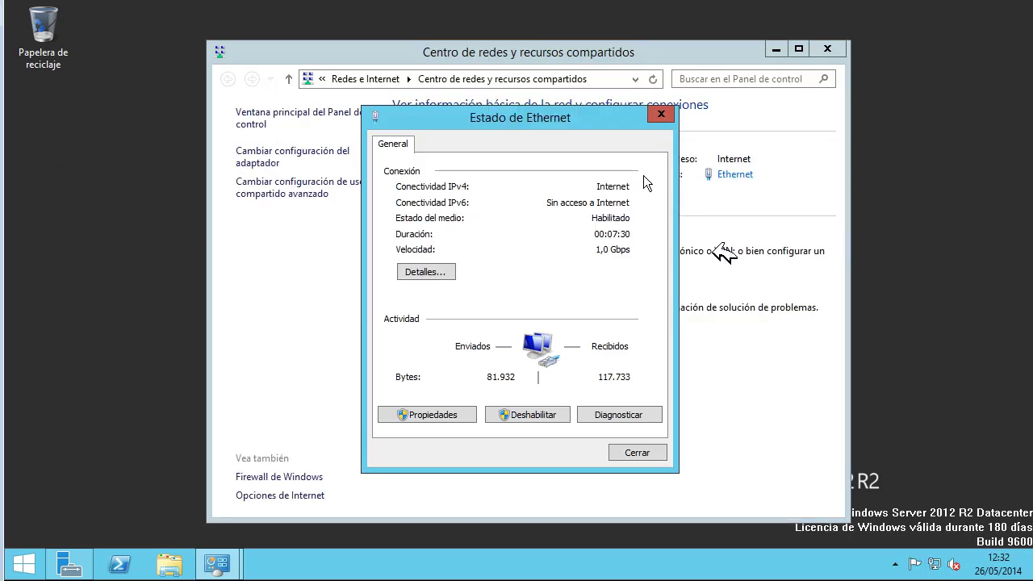
click(443, 413)
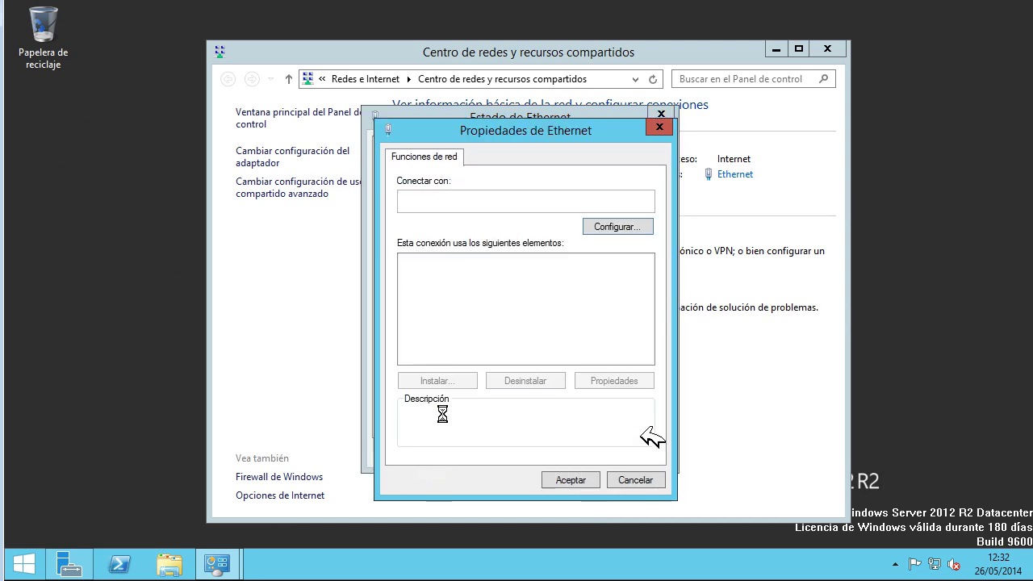
click(425, 343)
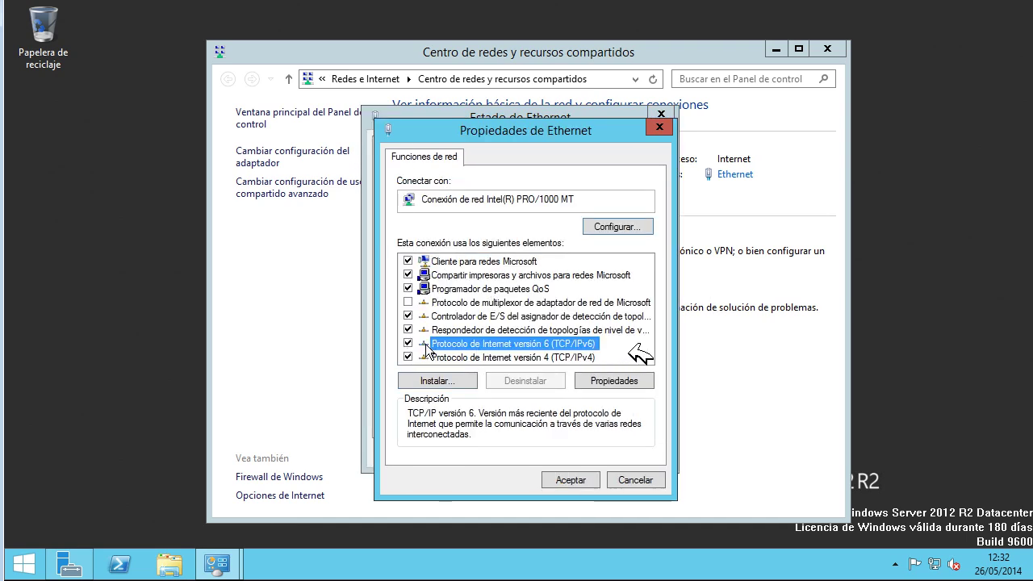
key(space)
- Open the properties of Internet Protocol version 4 (TCP/IPv4) and switch to manually specified IP and DNS server addresses
click(522, 357)
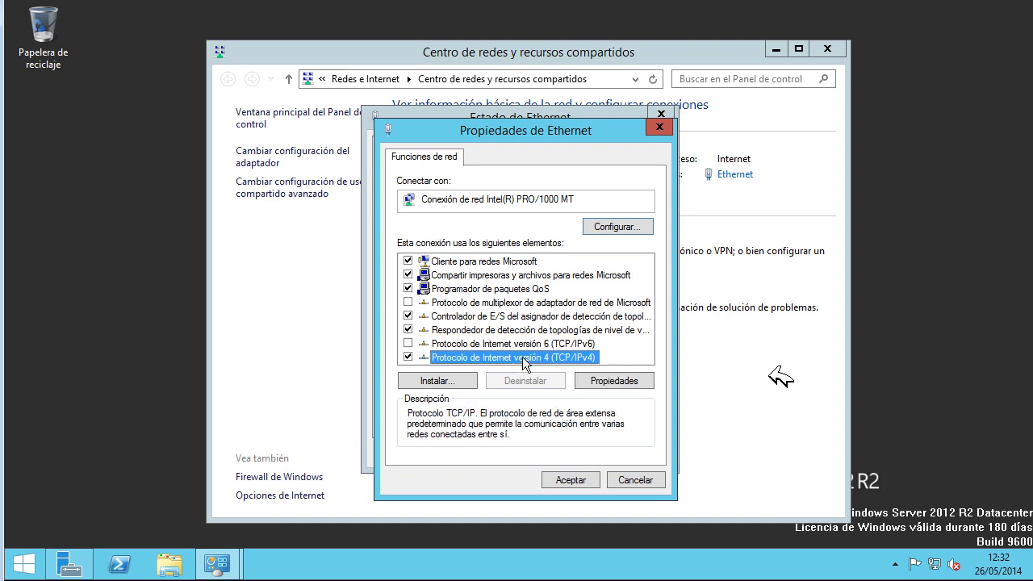
click(618, 384)
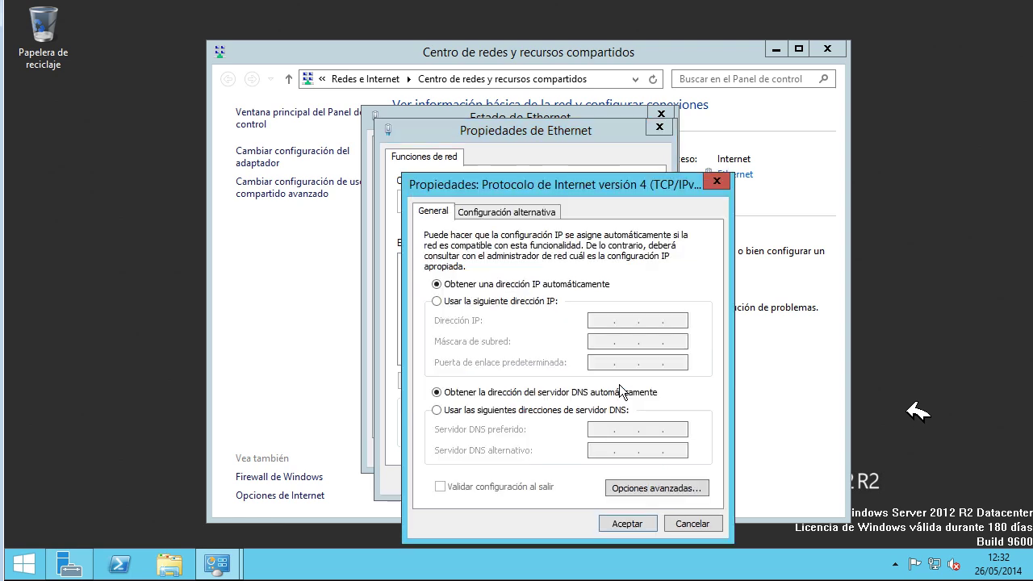
click(527, 304)
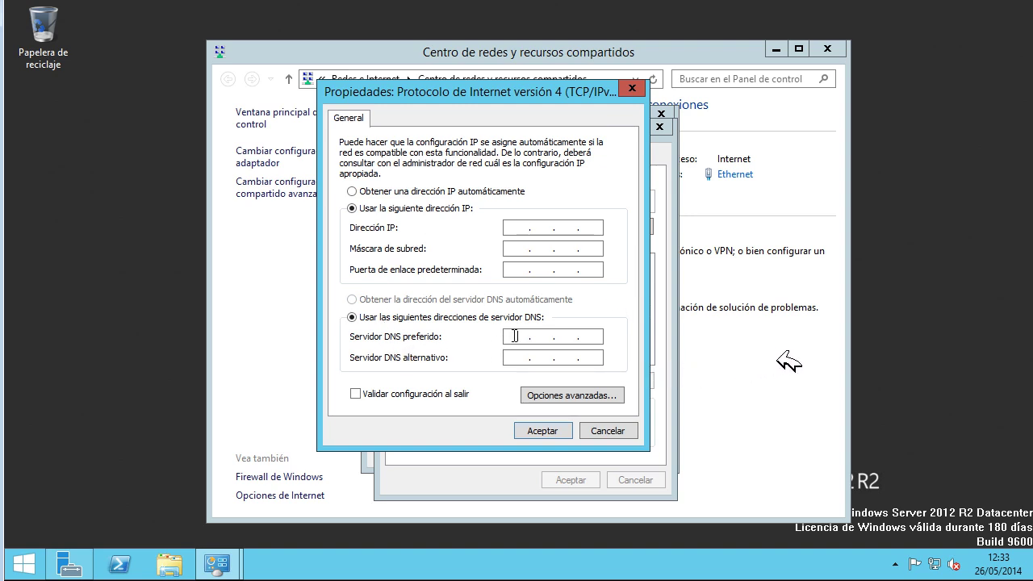
click(551, 336)
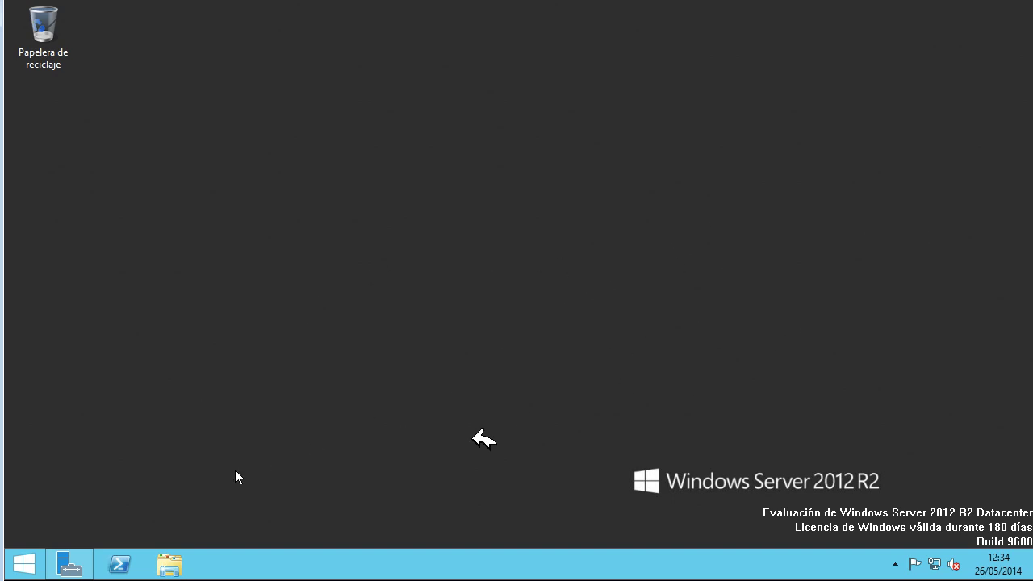
- Open the system information of Este equipo from the Start screen, maximise its window, and open the computer name settings
click(37, 570)
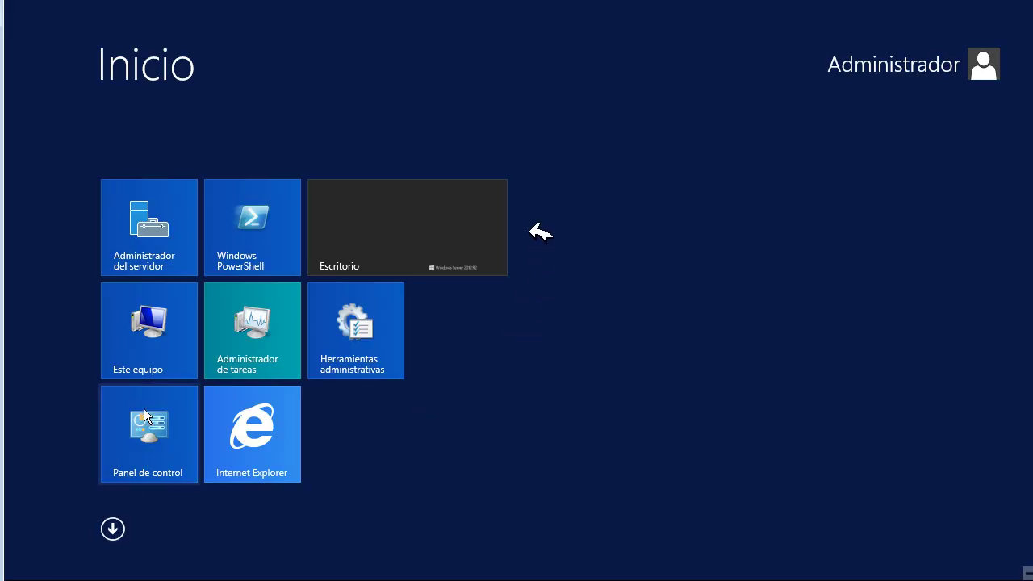
right_click(154, 345)
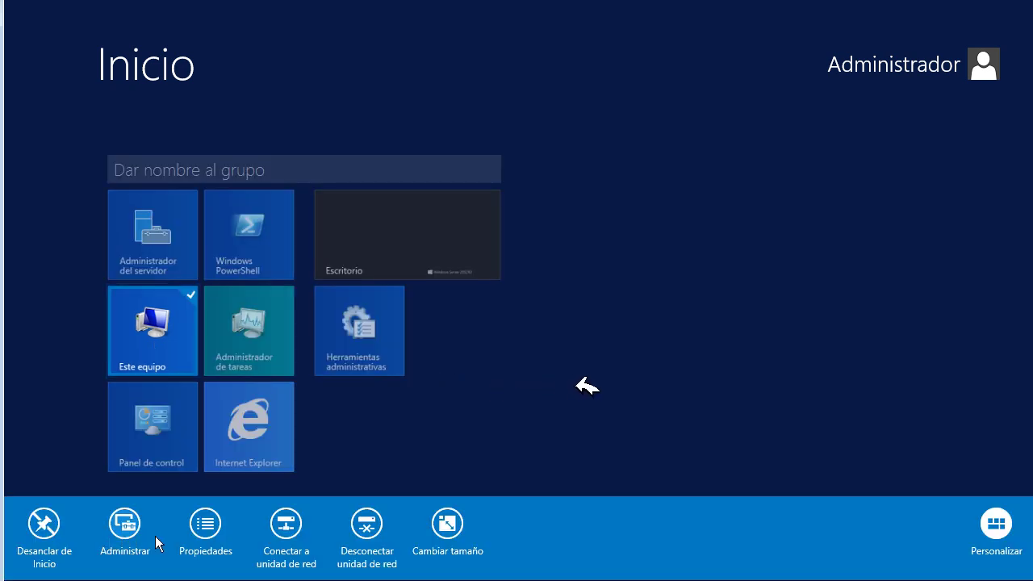
click(206, 524)
double_click(627, 36)
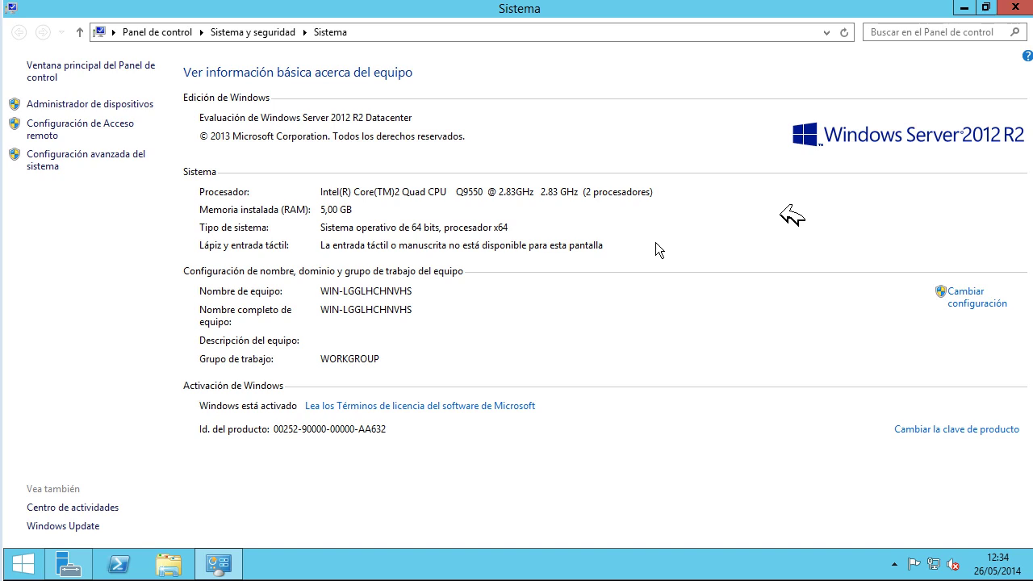
click(981, 309)
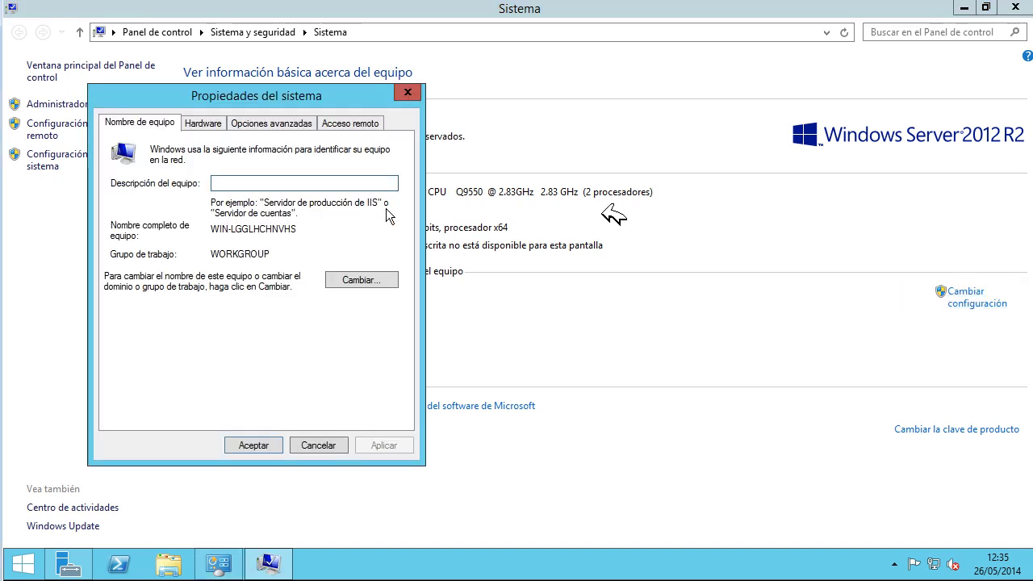
- Open the computer name and domain changes and set the computer name to SRVDFS2
drag(211, 228, 299, 237)
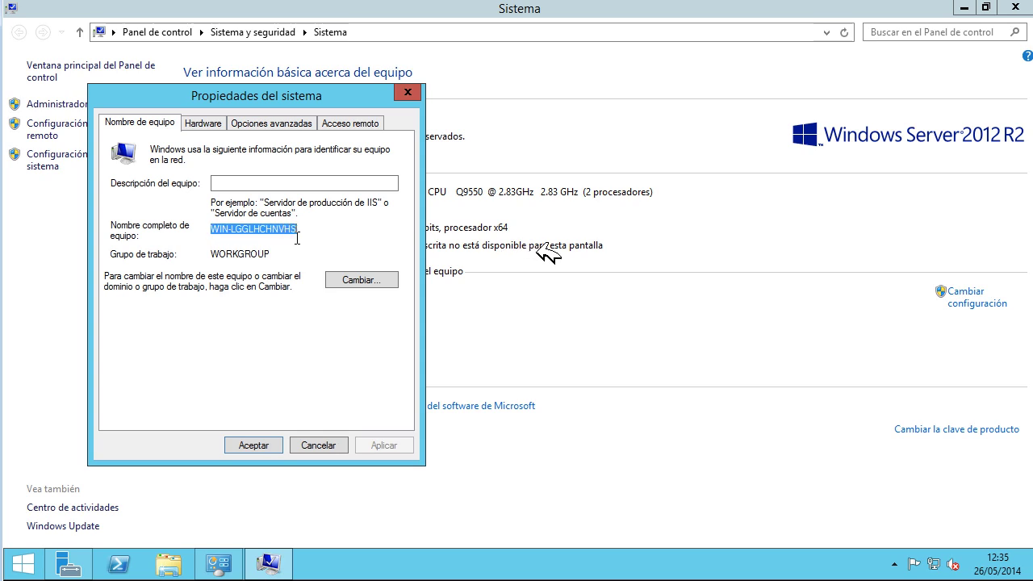
click(350, 280)
click(117, 220)
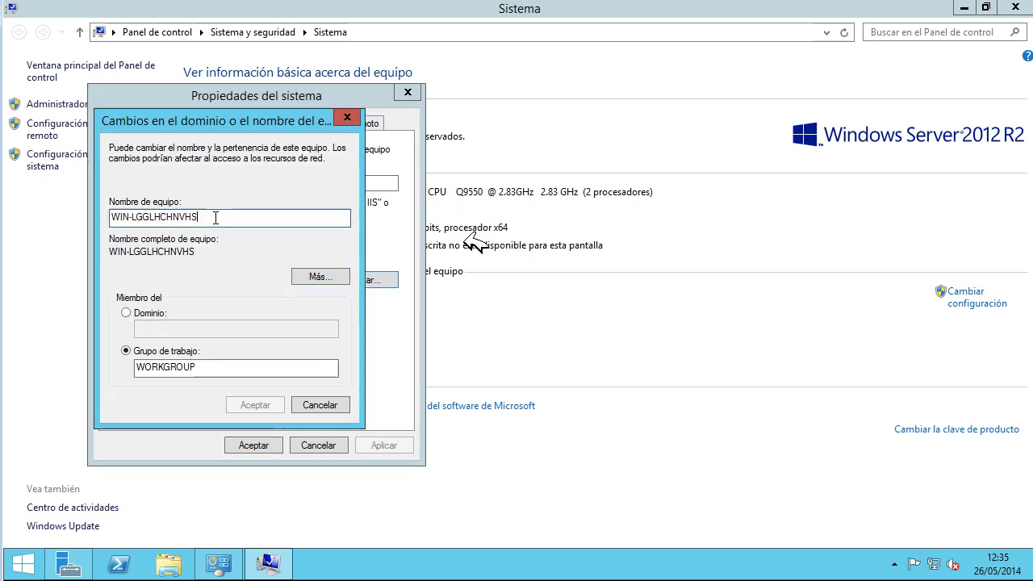
double_click(117, 220)
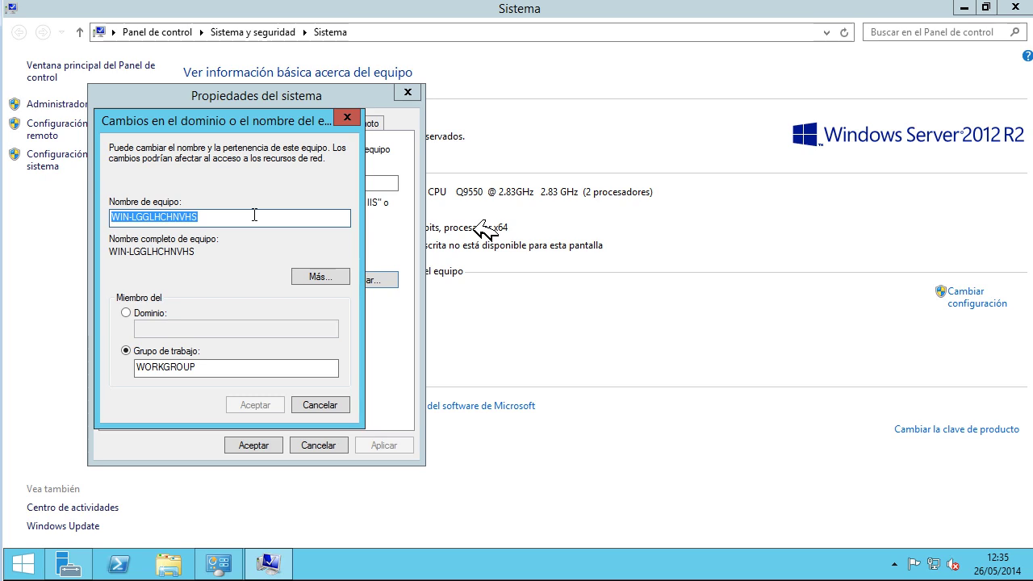
text(V)
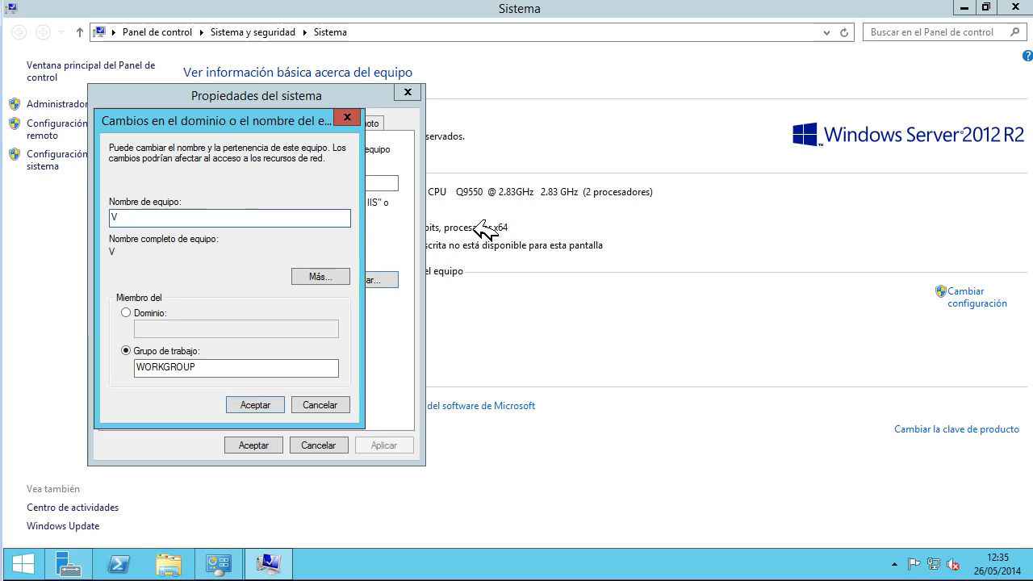
key(BackSpace)
text(SRVDFS2)
- Set the workgroup to AJPDSOFT, apply the name and workgroup changes, and postpone the restart
click(231, 368)
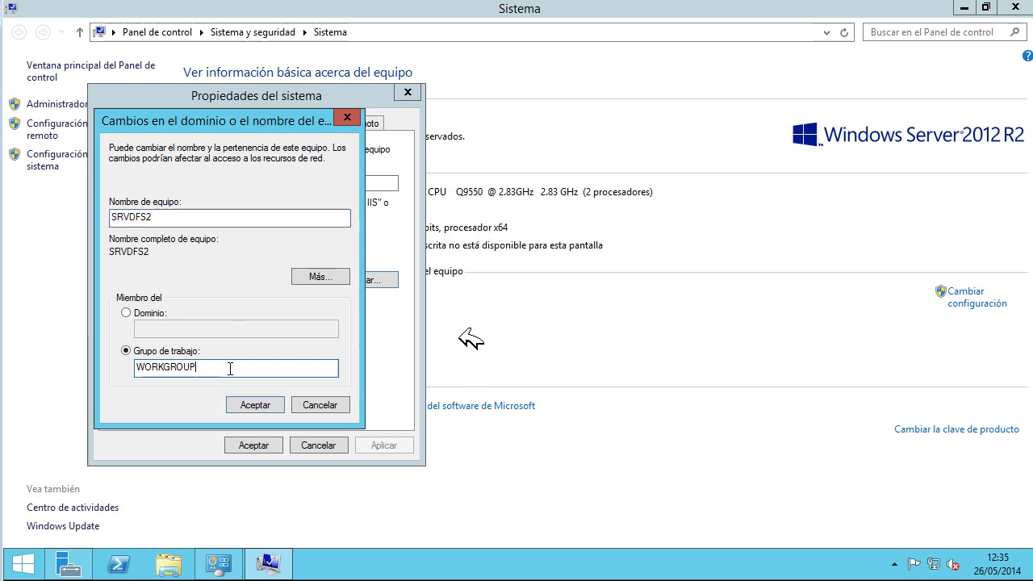
double_click(231, 369)
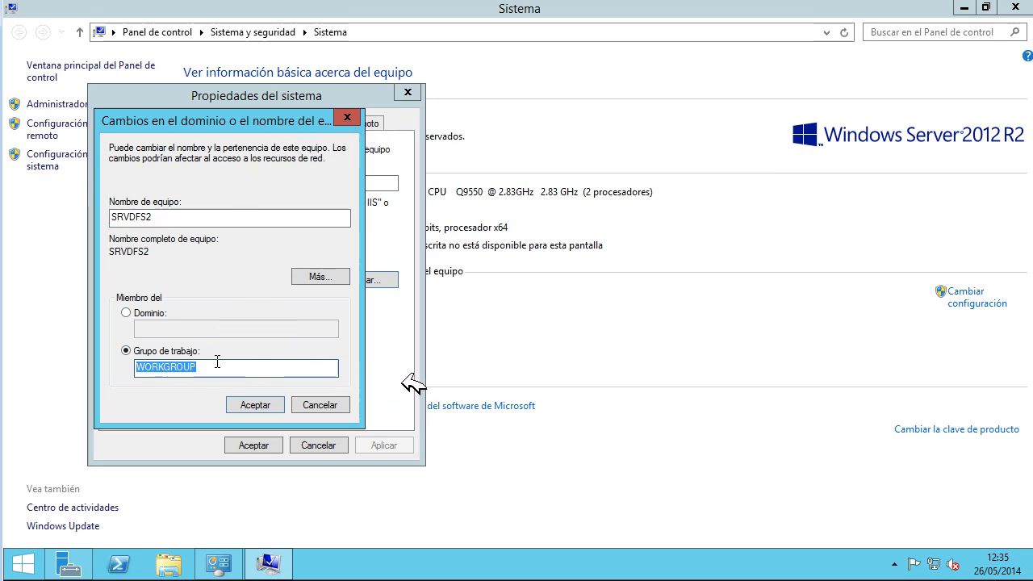
text(AJPDSOFT)
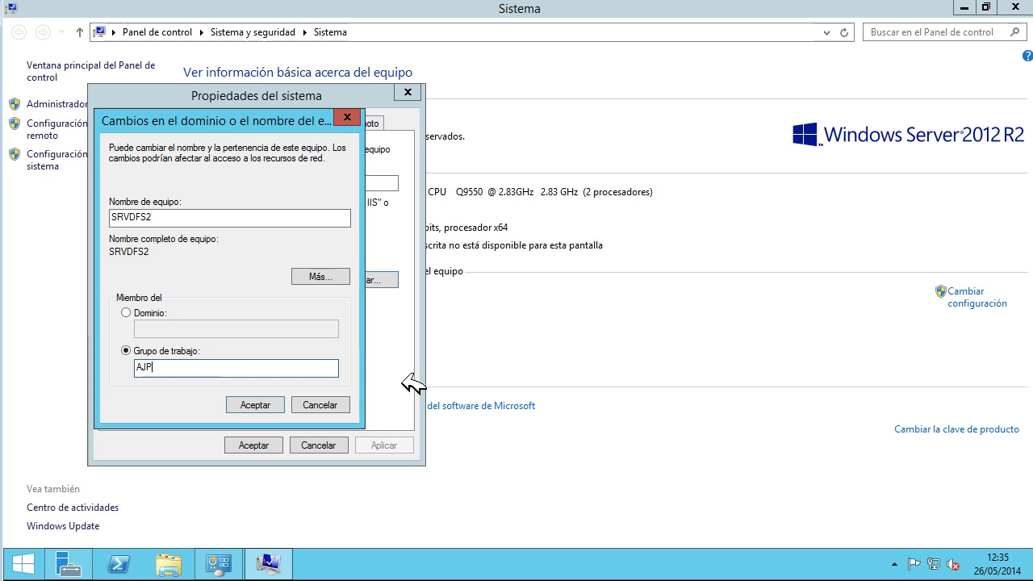
click(254, 403)
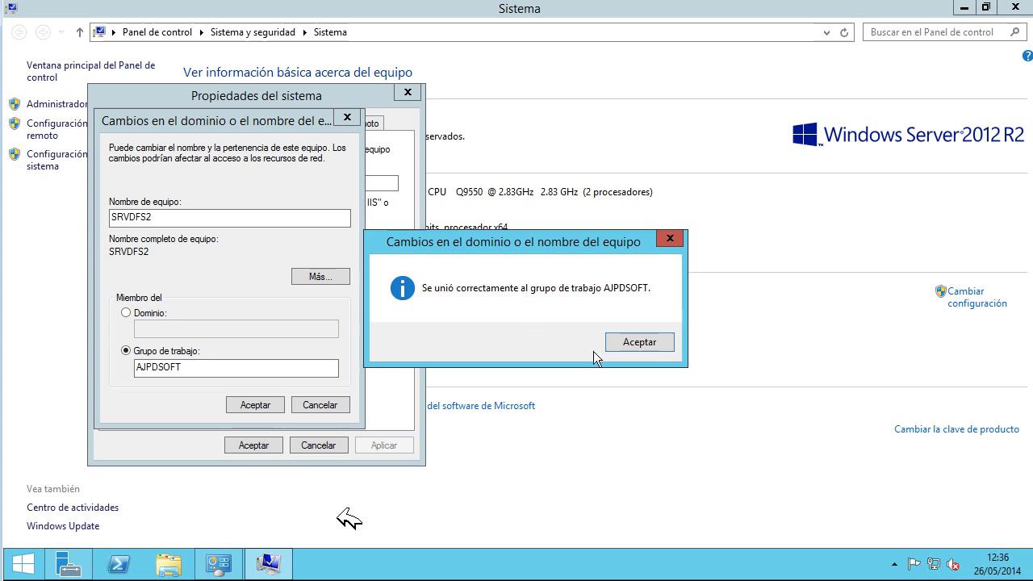
click(640, 342)
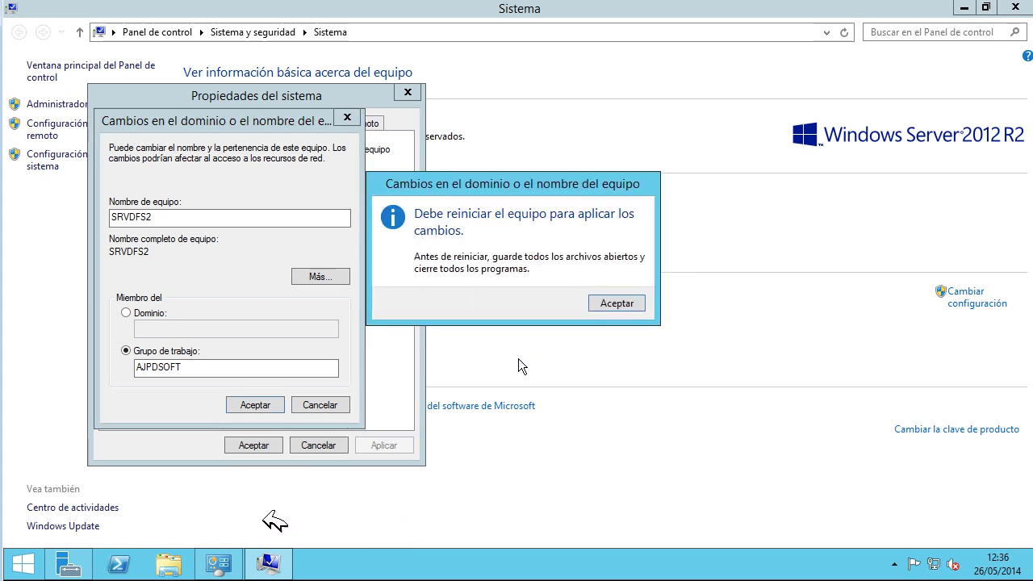
click(612, 307)
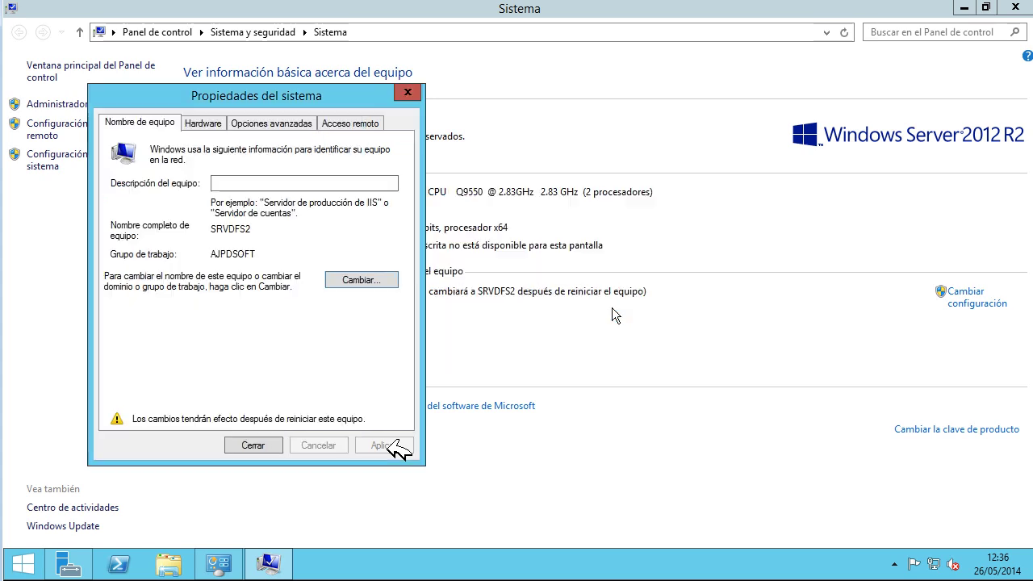
click(247, 445)
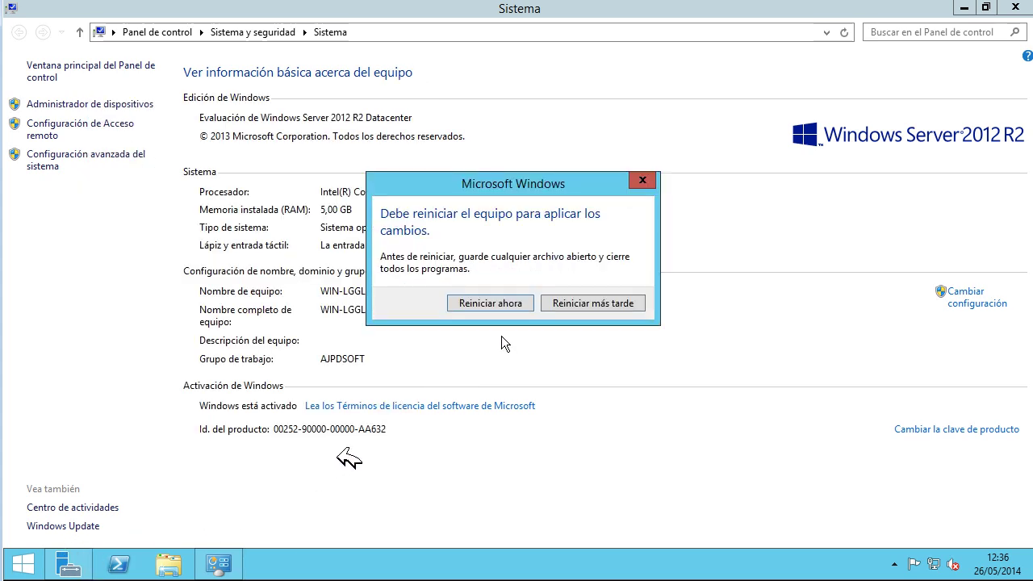
click(587, 305)
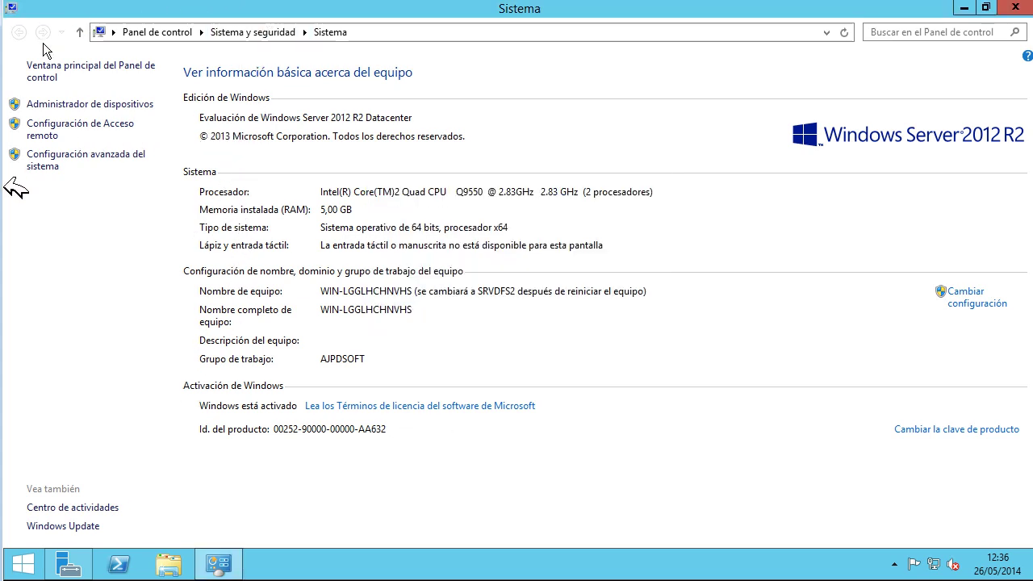
- Allow remote desktop connections to this computer with network level authentication only, review the permitted users, and apply the settings
click(91, 131)
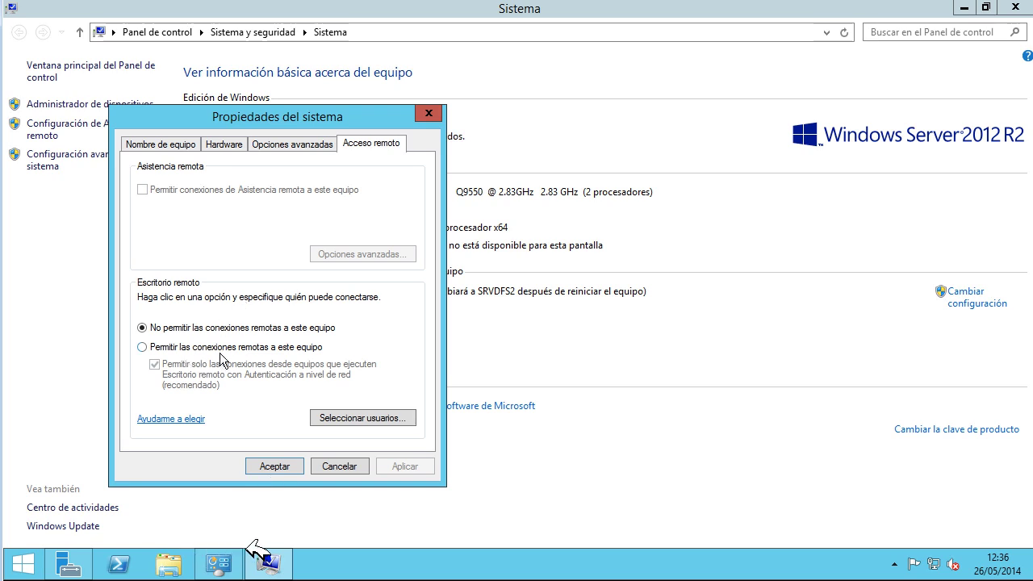
click(289, 348)
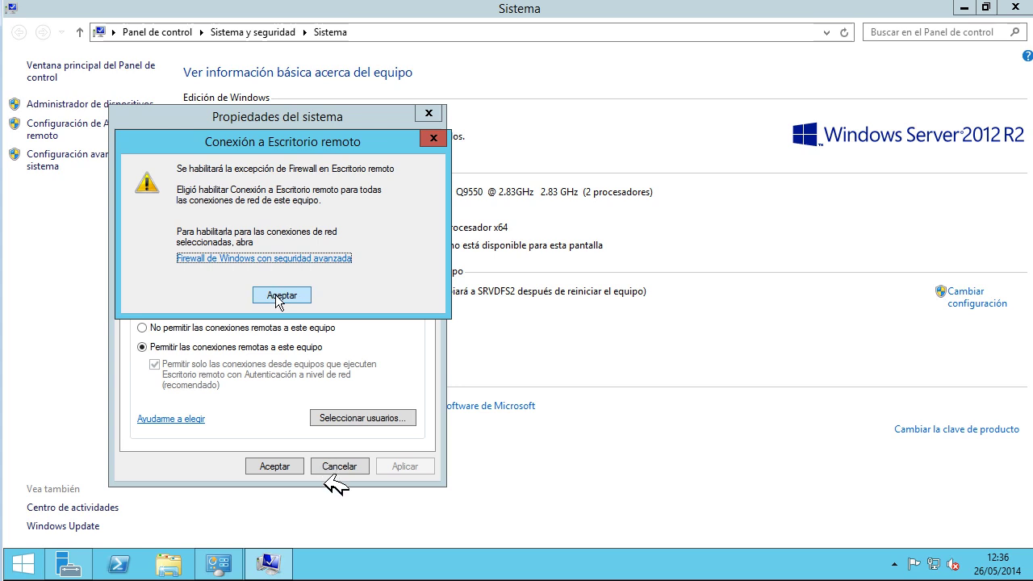
click(274, 294)
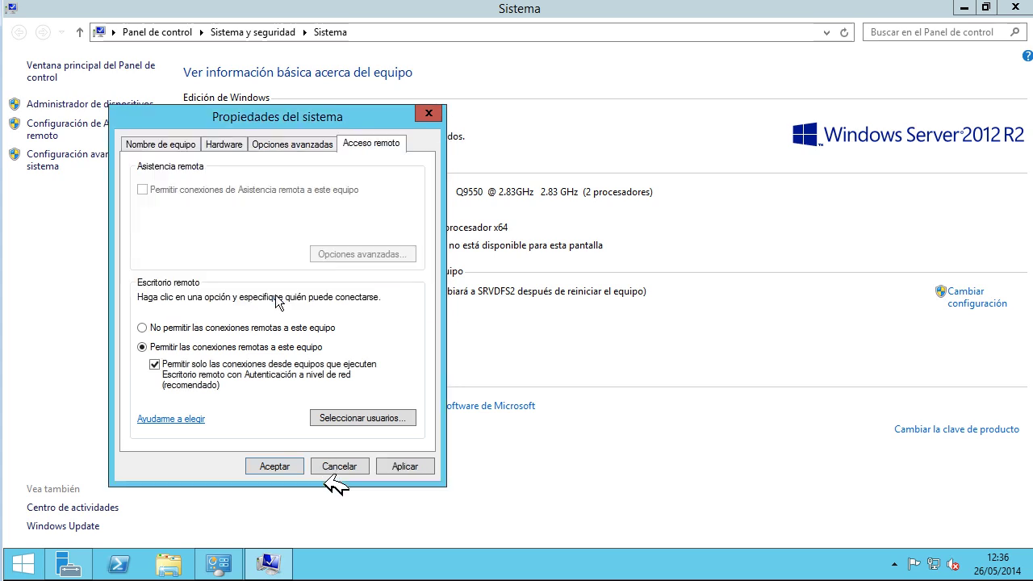
click(347, 418)
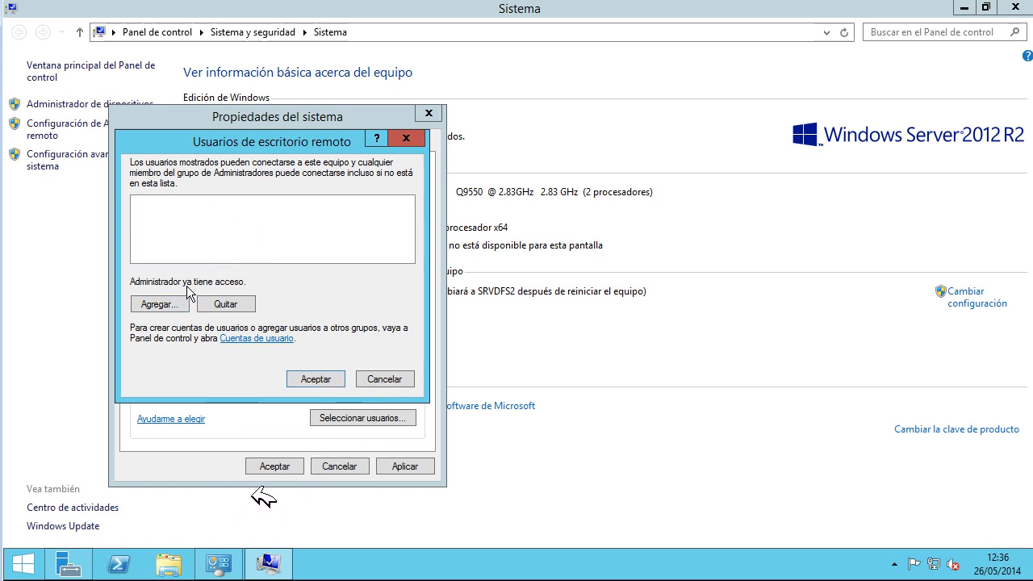
click(306, 378)
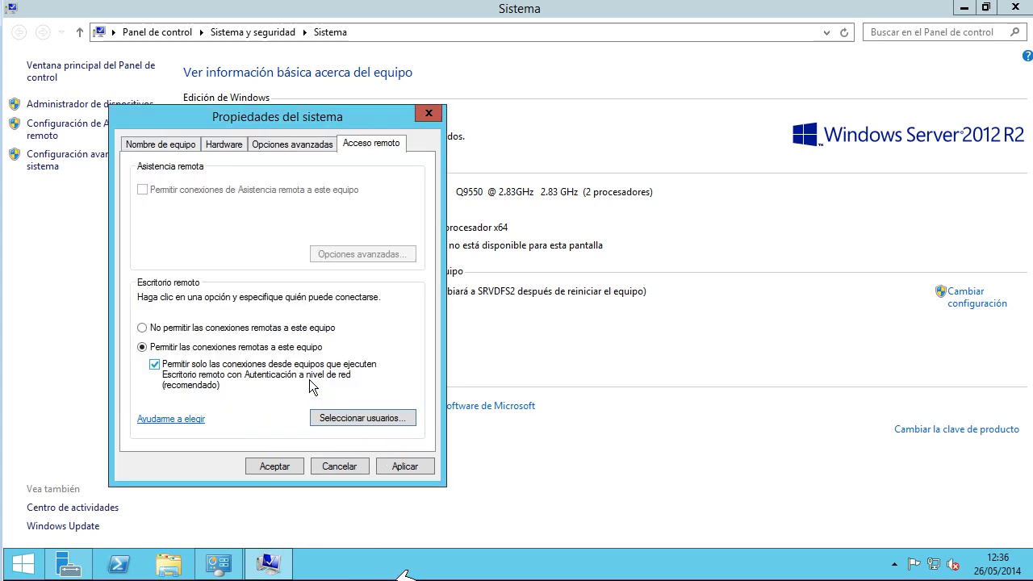
click(406, 469)
click(286, 468)
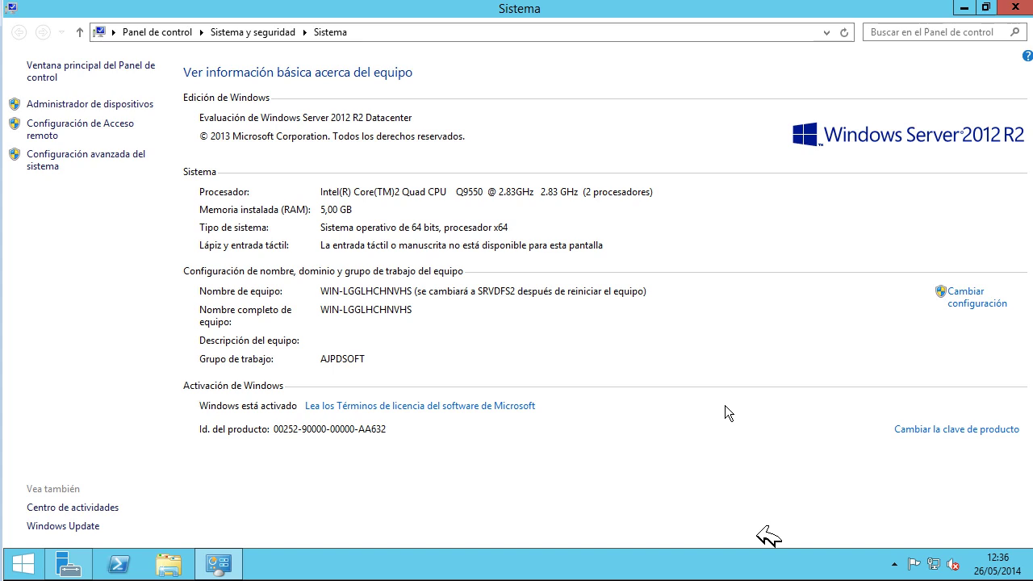
- View the Windows product key entry screen, cancel it without entering a key, and close the Sistema window
click(947, 433)
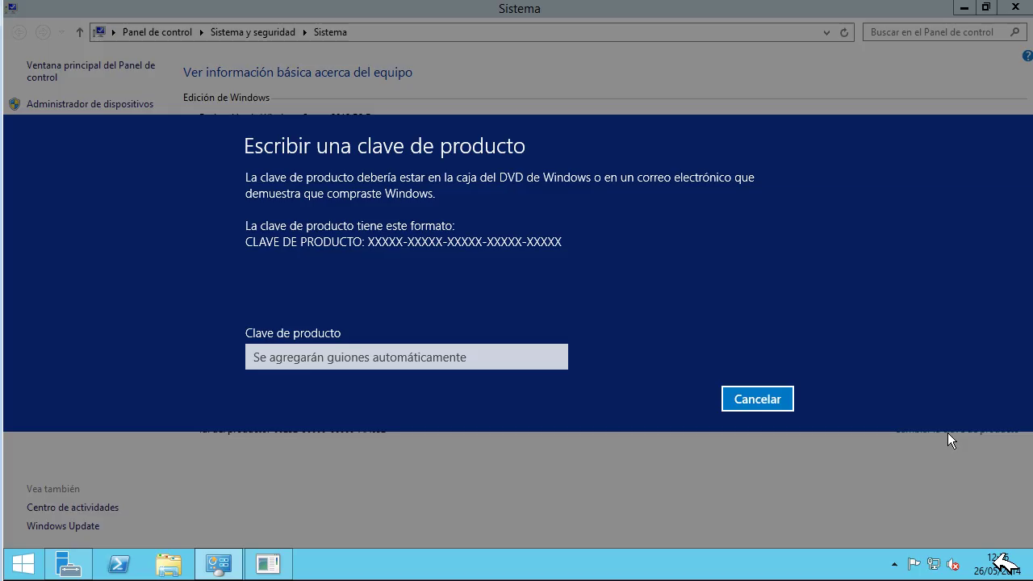
click(349, 359)
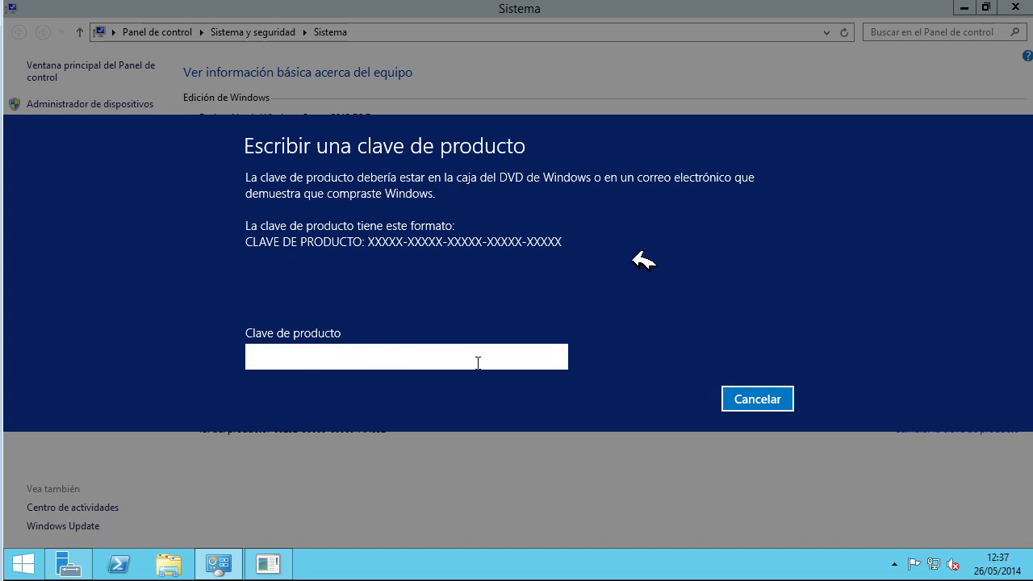
click(757, 398)
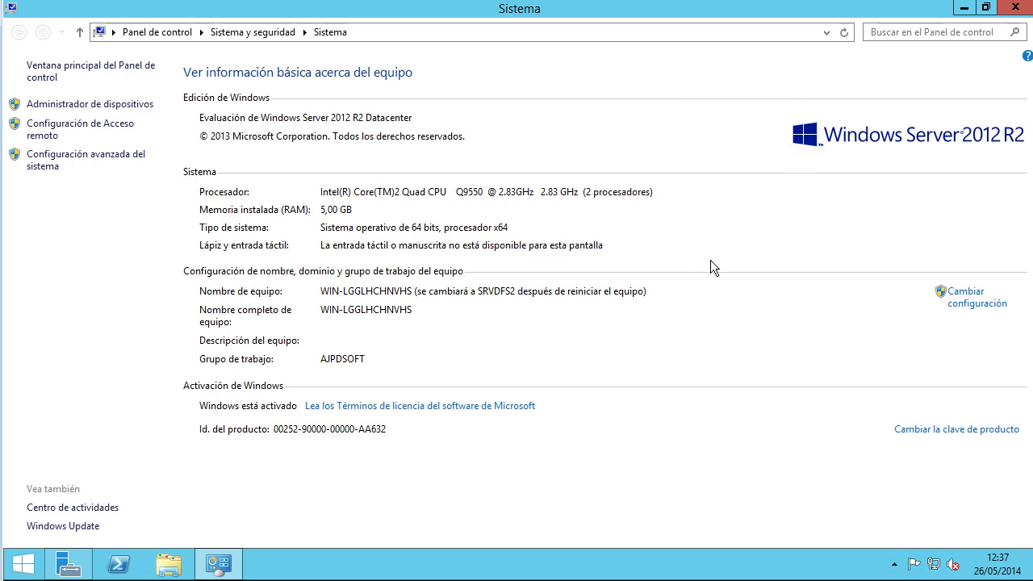
click(1009, 9)
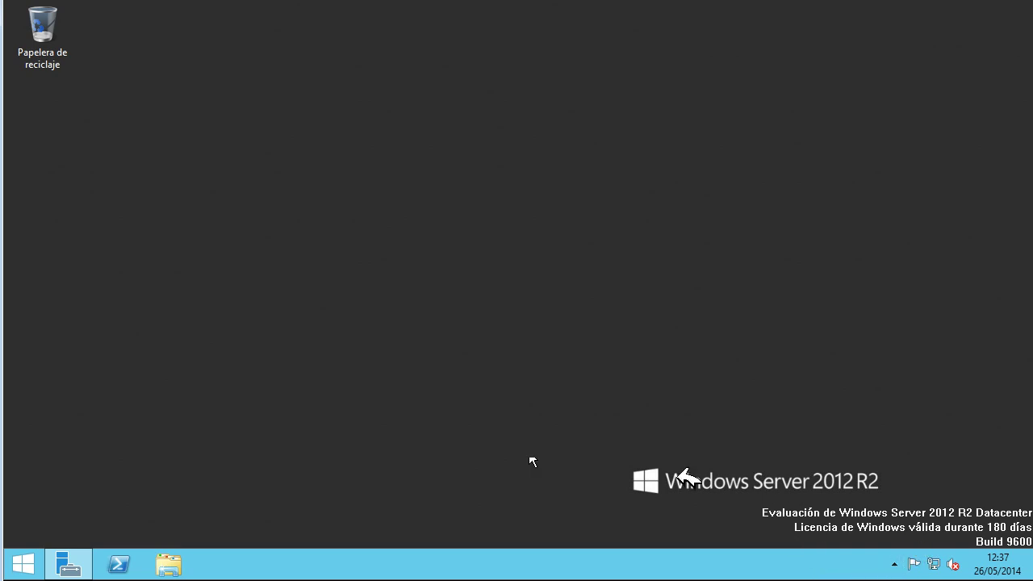
- Open the Server Manager, start the Add Roles and Features wizard, and advance to the server role selection with default options
click(24, 564)
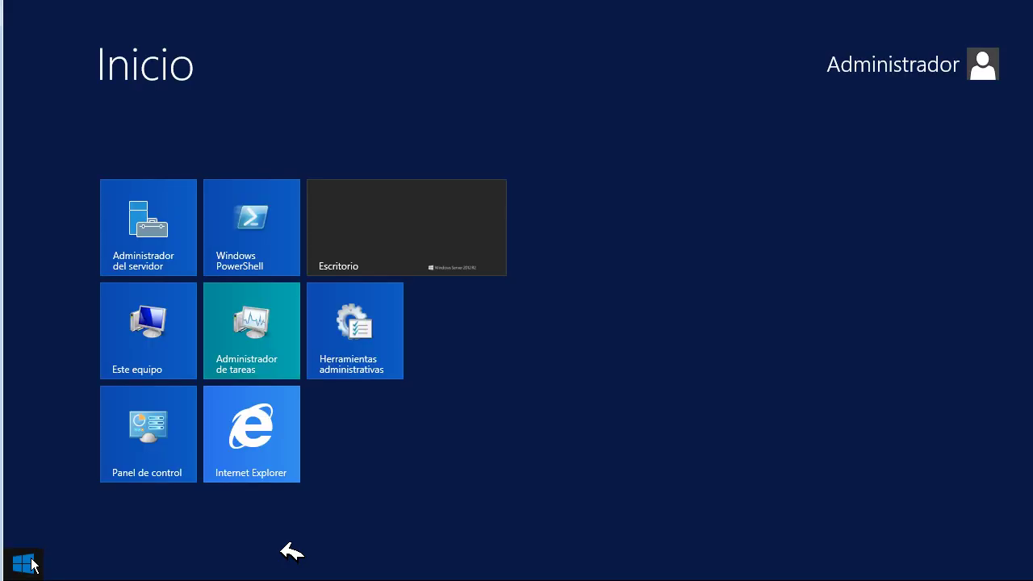
click(156, 253)
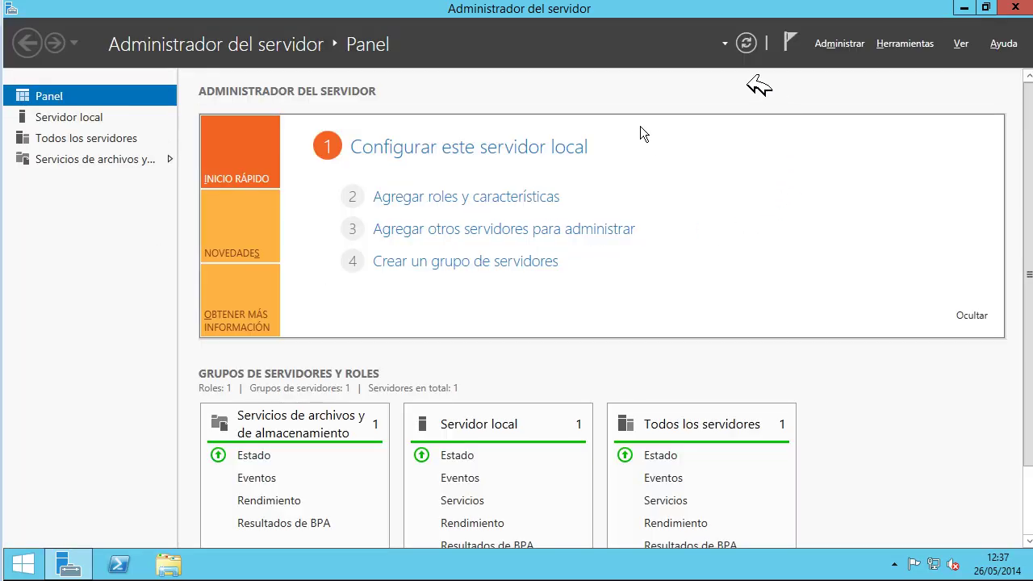
click(538, 197)
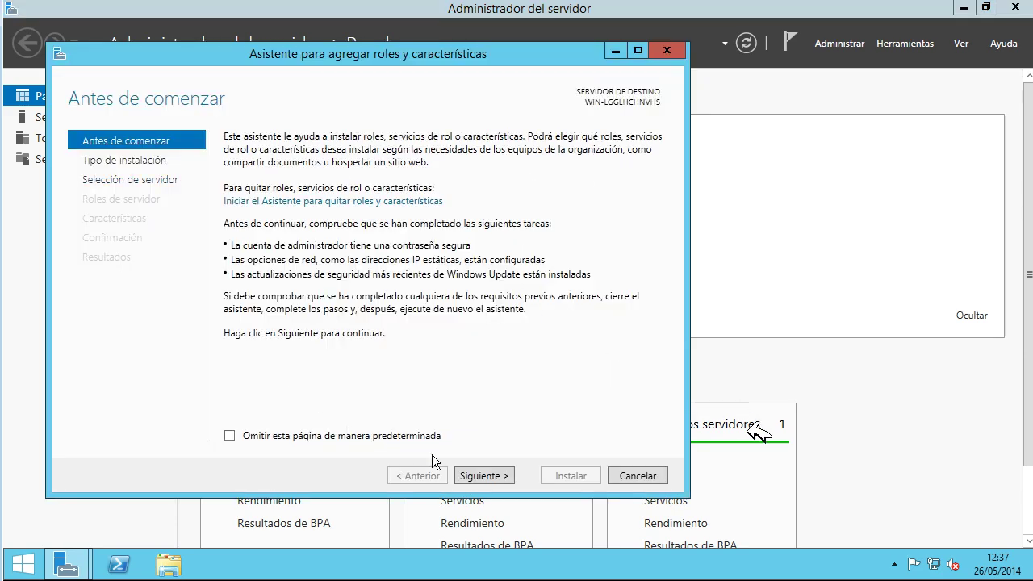
click(481, 475)
click(480, 476)
click(481, 476)
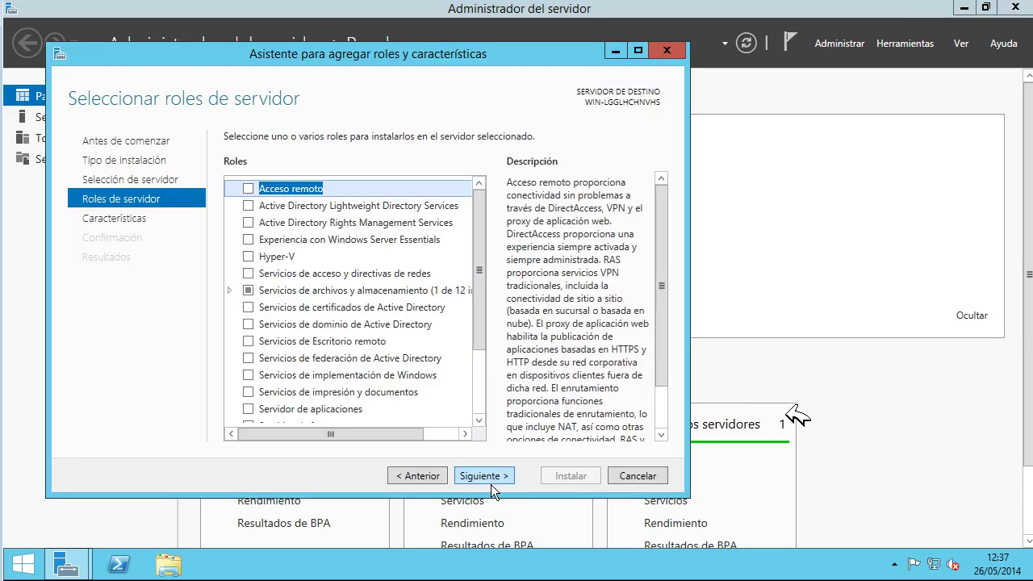
- Examine the available server roles and the sub-roles of the file and storage services, and leave the wizard without installing any
mouse_move(480, 240)
mouse_down()
mouse_move(484, 308)
mouse_move(480, 222)
mouse_up()
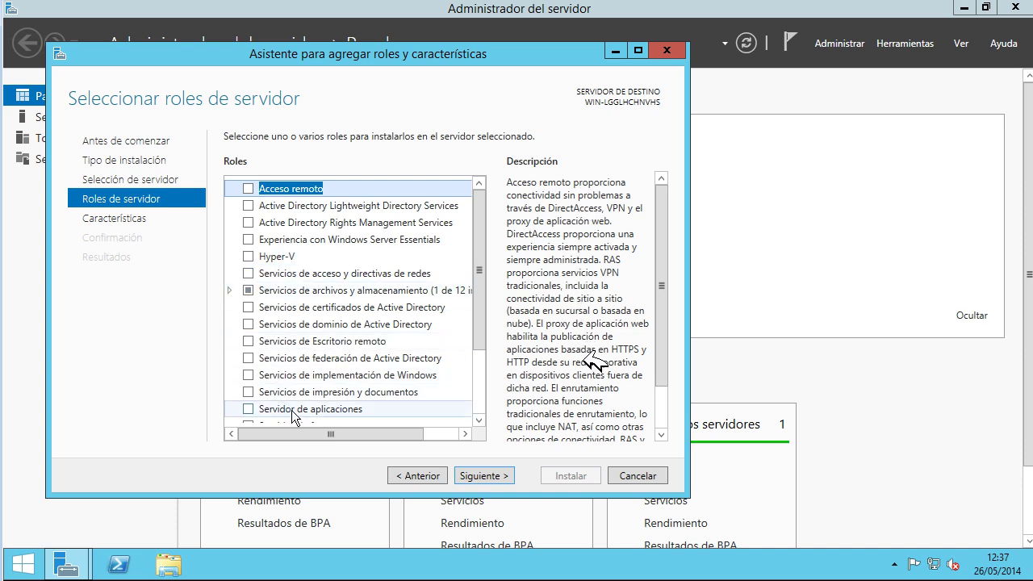
scroll(468, 346, down, 2)
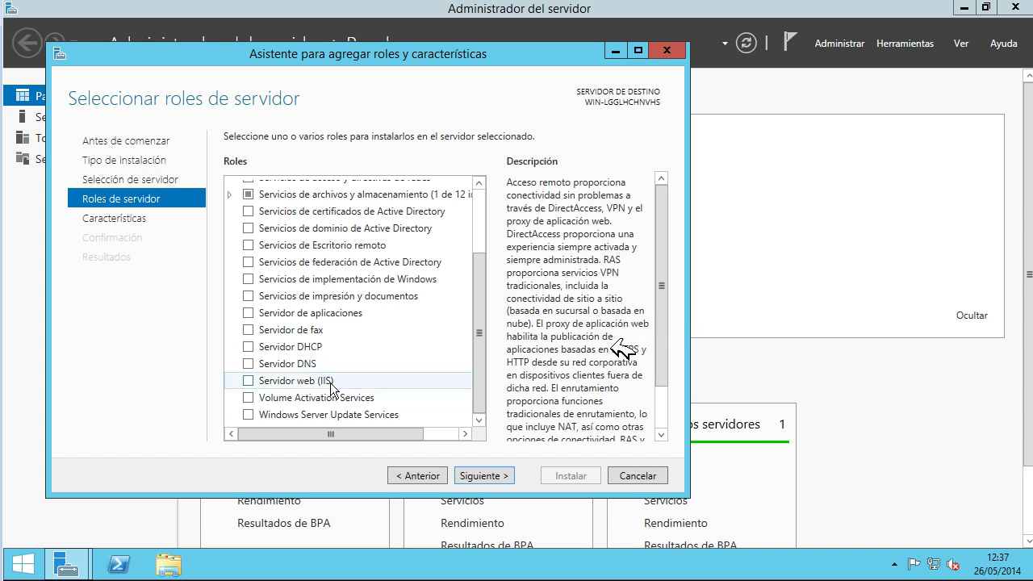
scroll(360, 388, up, 3)
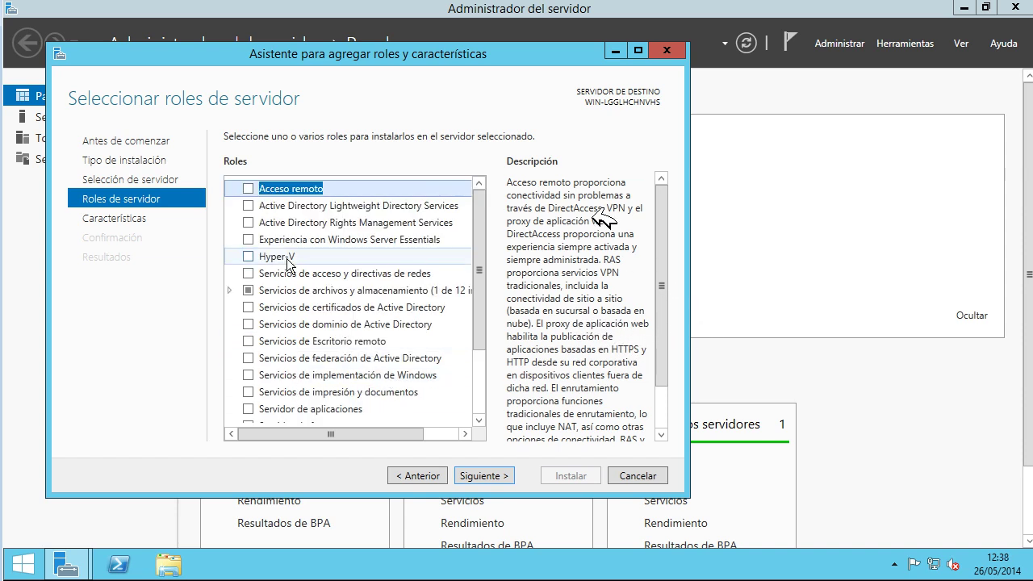
click(230, 290)
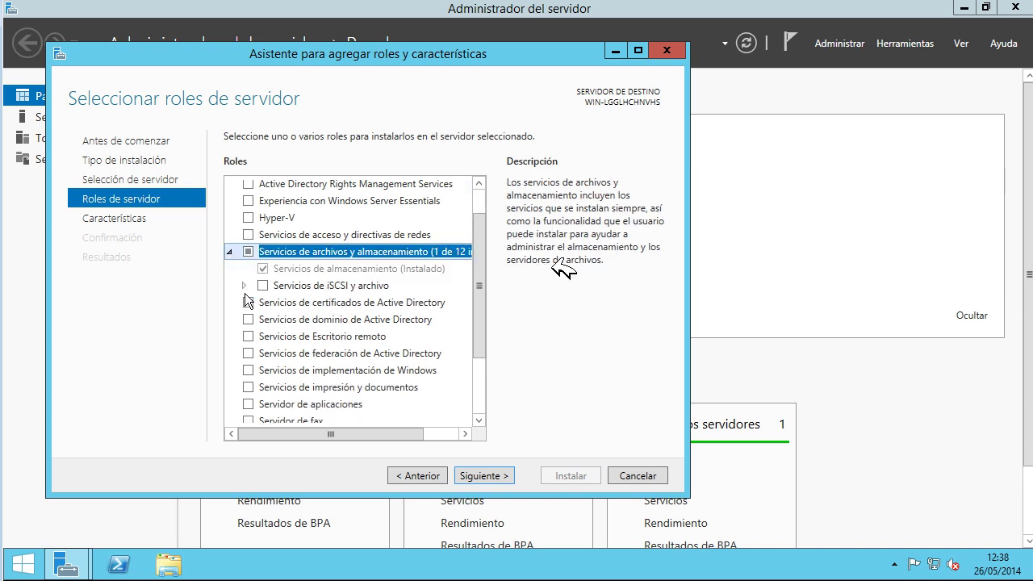
click(244, 287)
scroll(253, 292, up, 1)
click(230, 290)
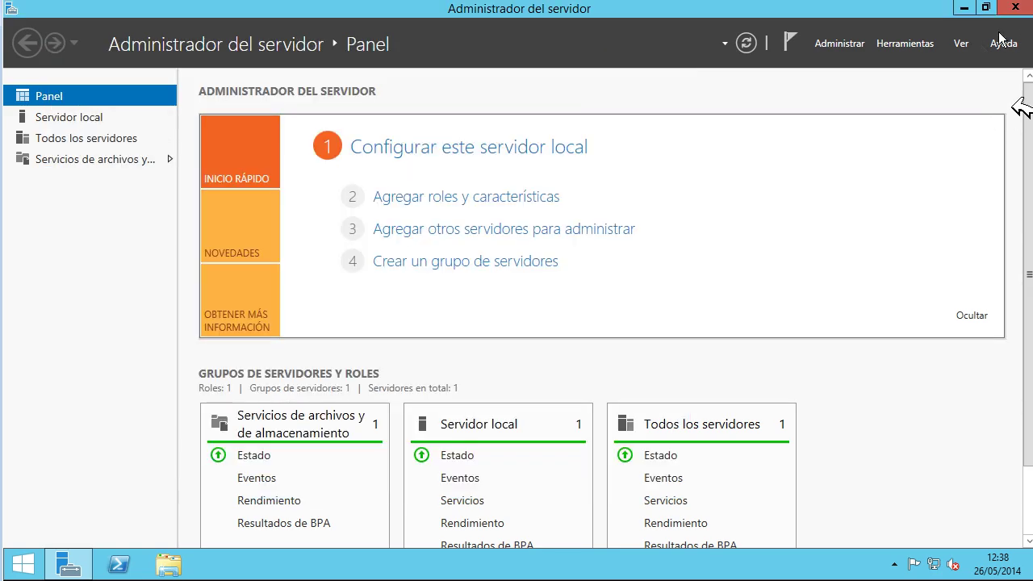
- Minimise the Server Manager and open the Start screen
click(963, 6)
click(19, 570)
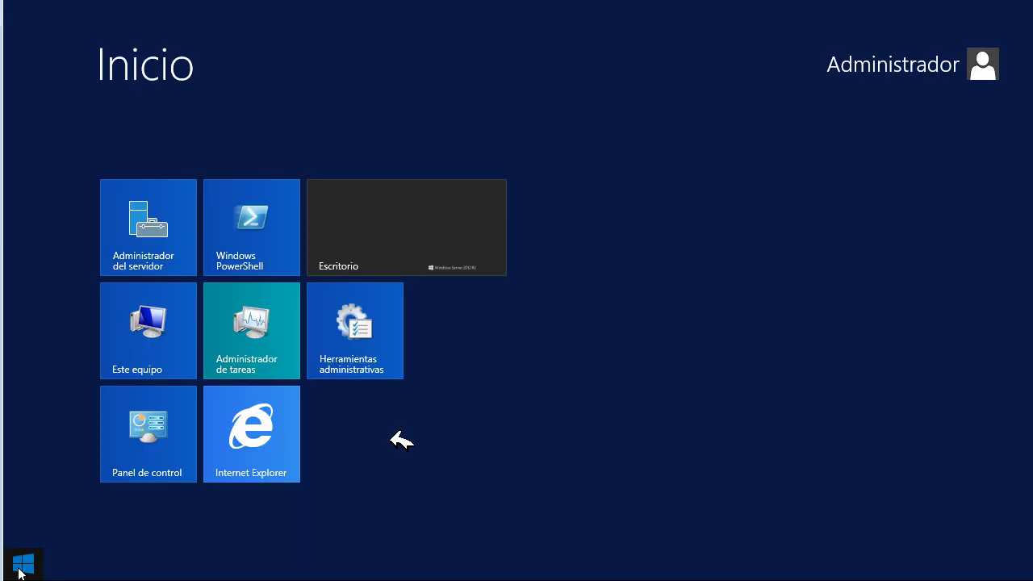